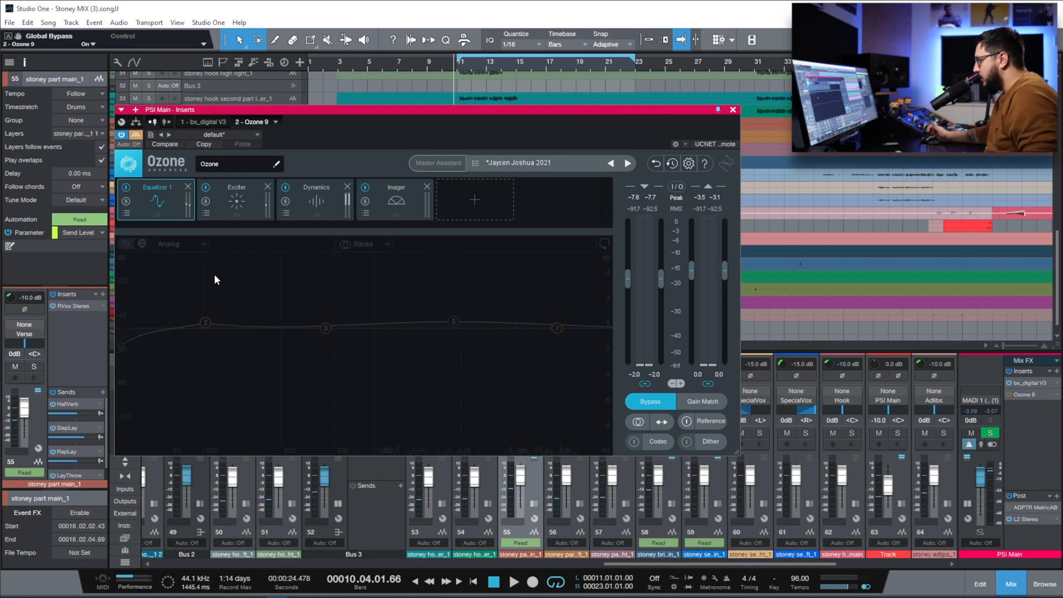
Step: Play the looped section from bar 11 with Ozone bypassed, stop playback, and re-enable Ozone's processing
key("space")
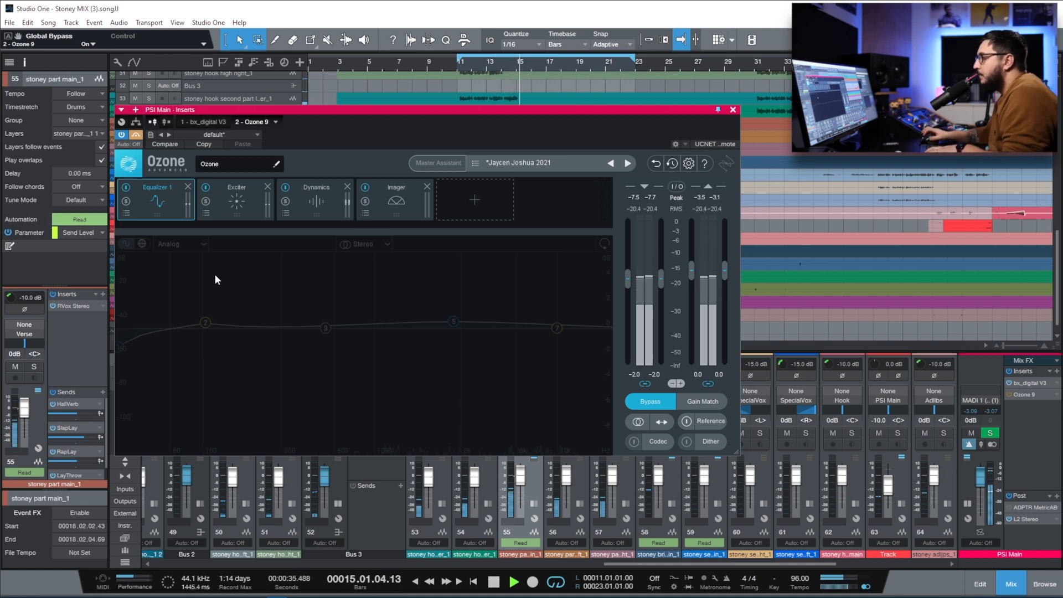
key("space")
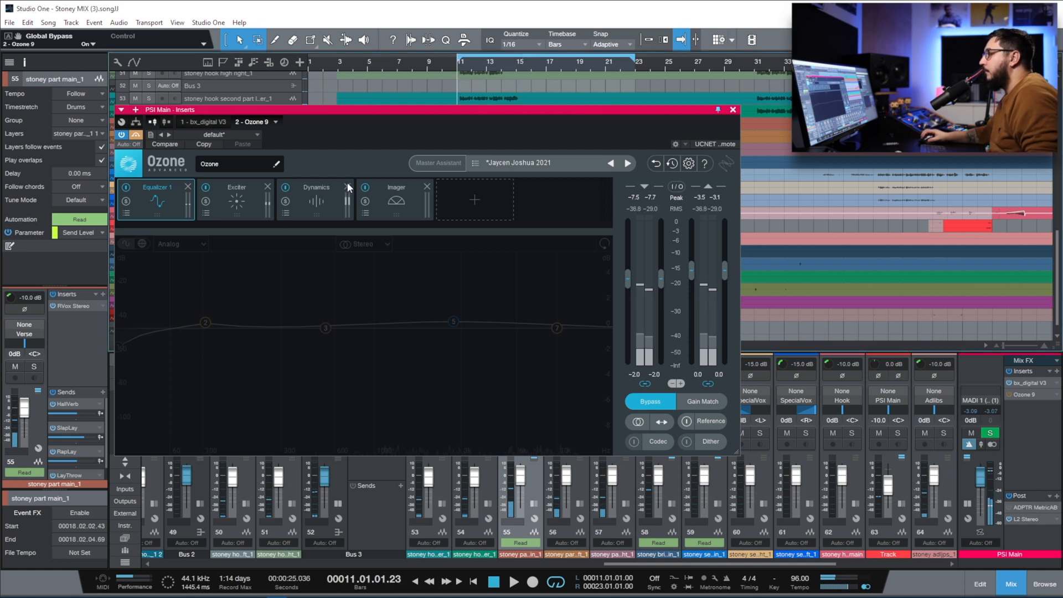
left_click(136, 135)
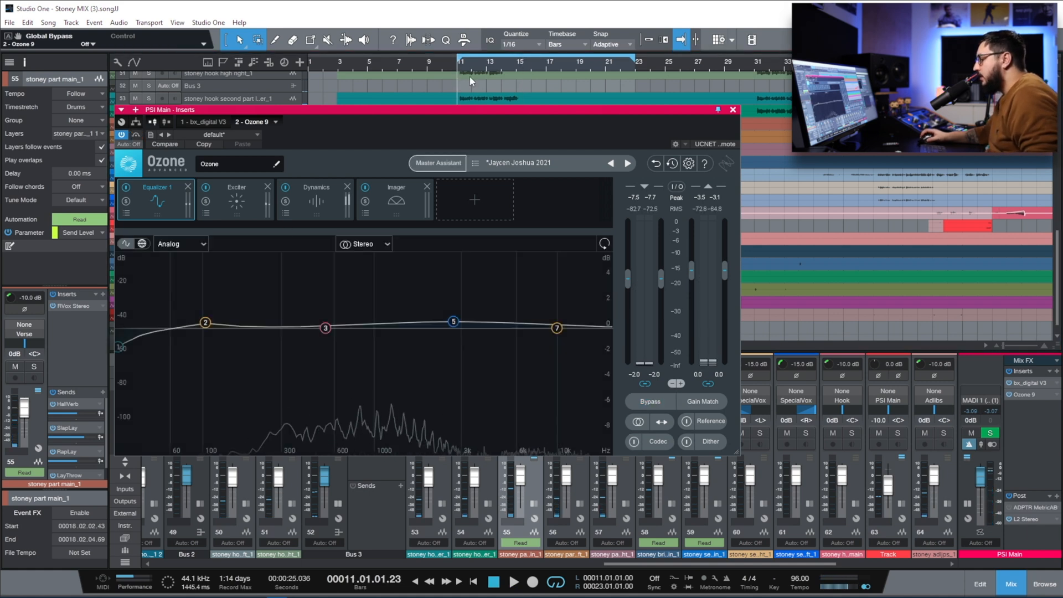
Step: Audition the looped section while switching Ozone's global bypass on and off to compare the processed and unprocessed mix
key("space")
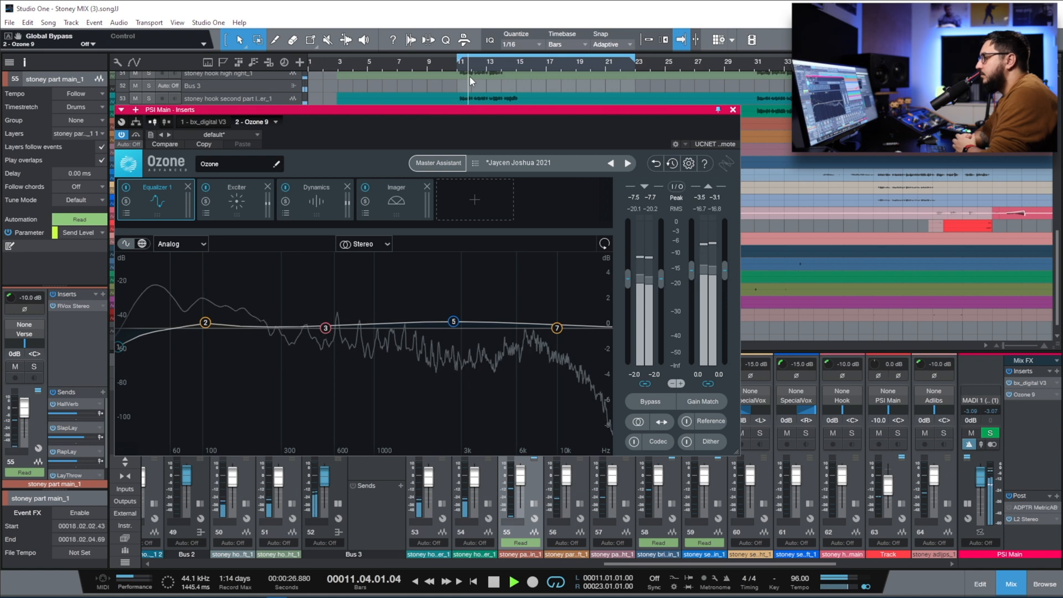
left_click(644, 408)
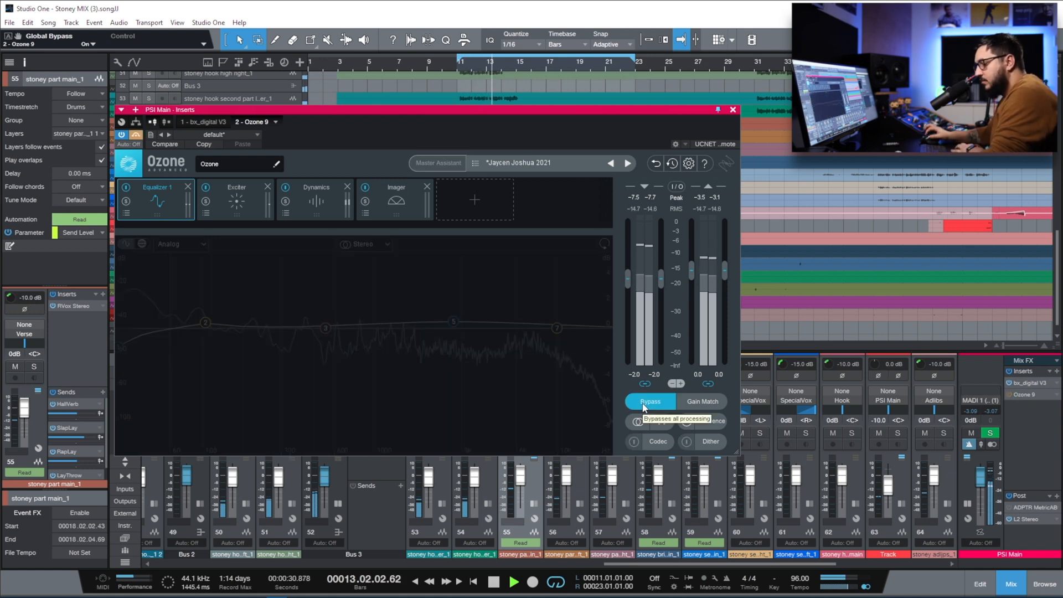
left_click(644, 407)
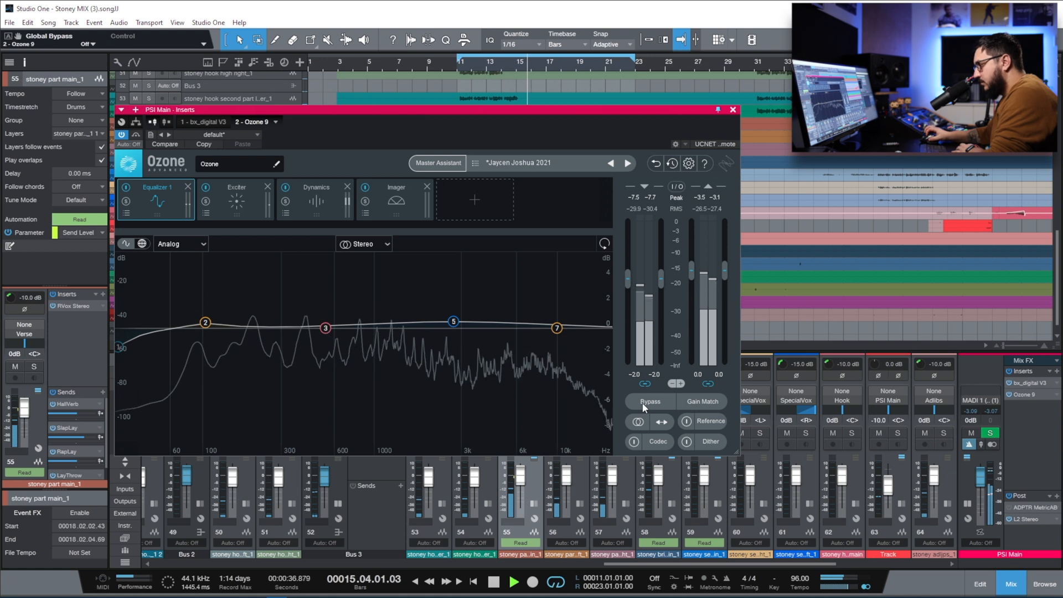
left_click(643, 405)
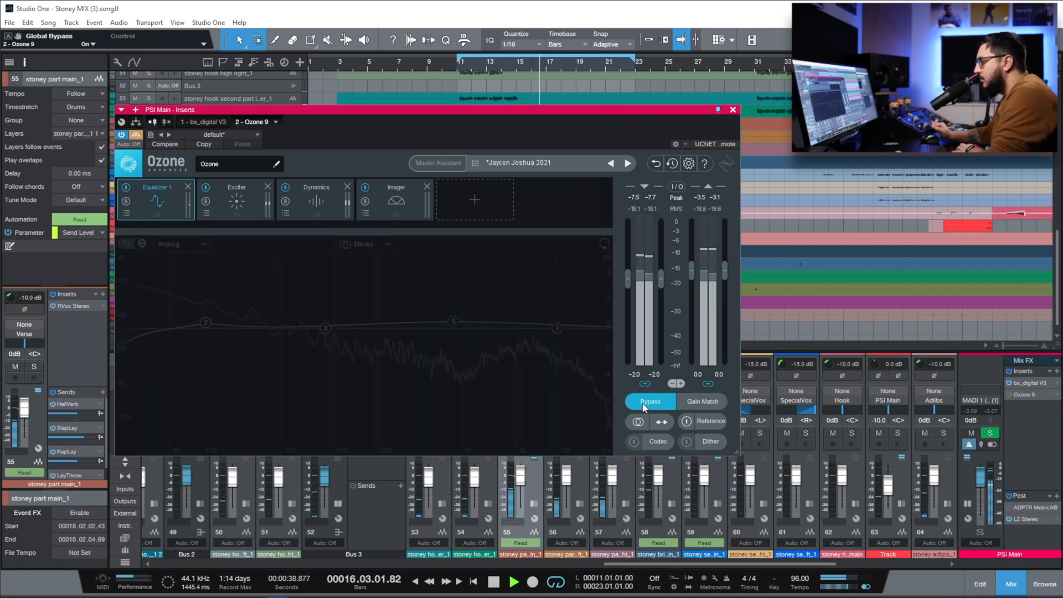
left_click(644, 406)
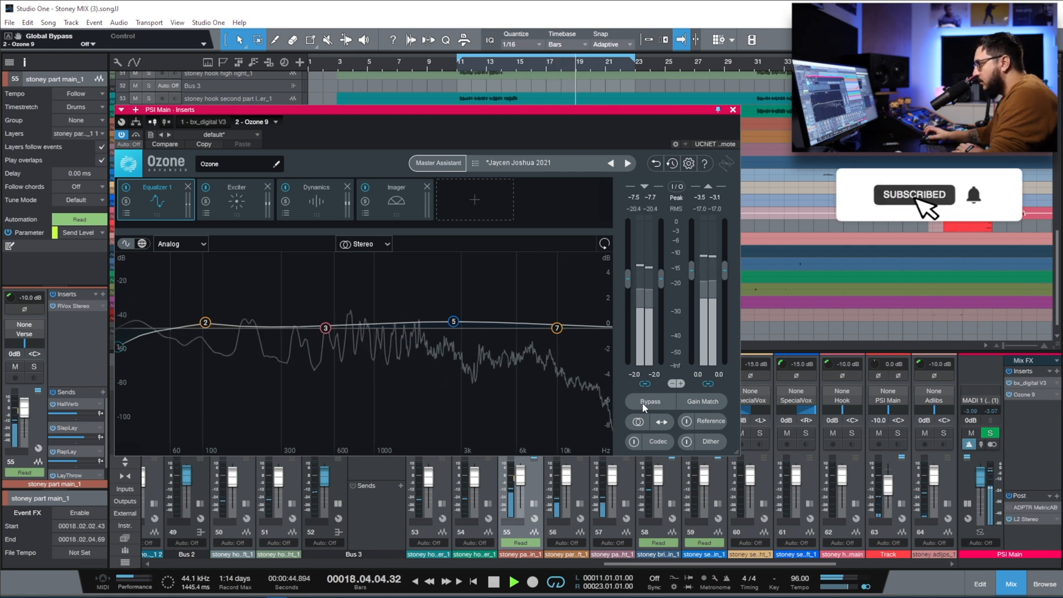
left_click(643, 404)
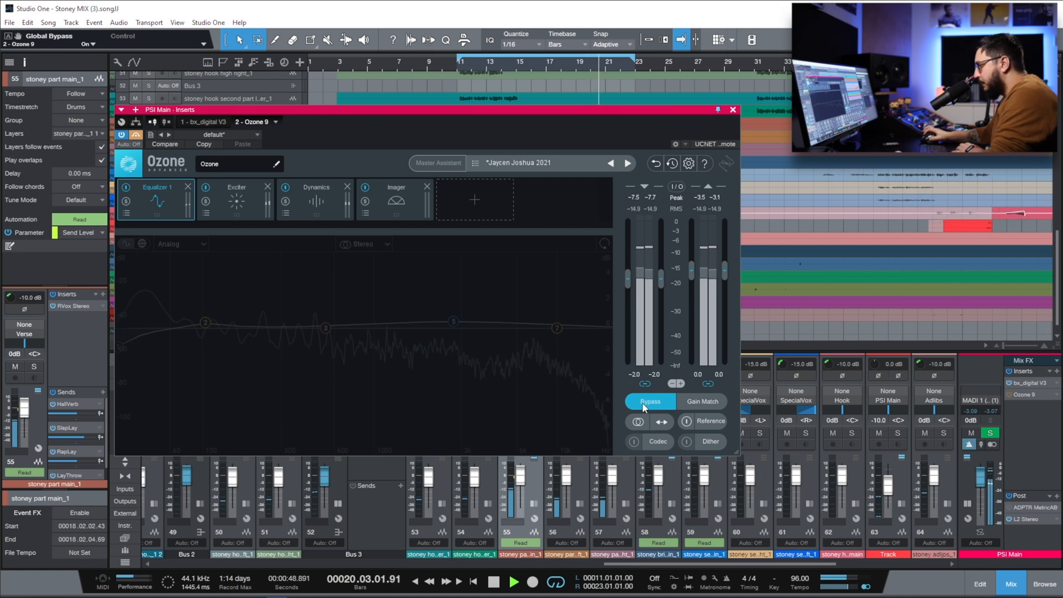
left_click(644, 405)
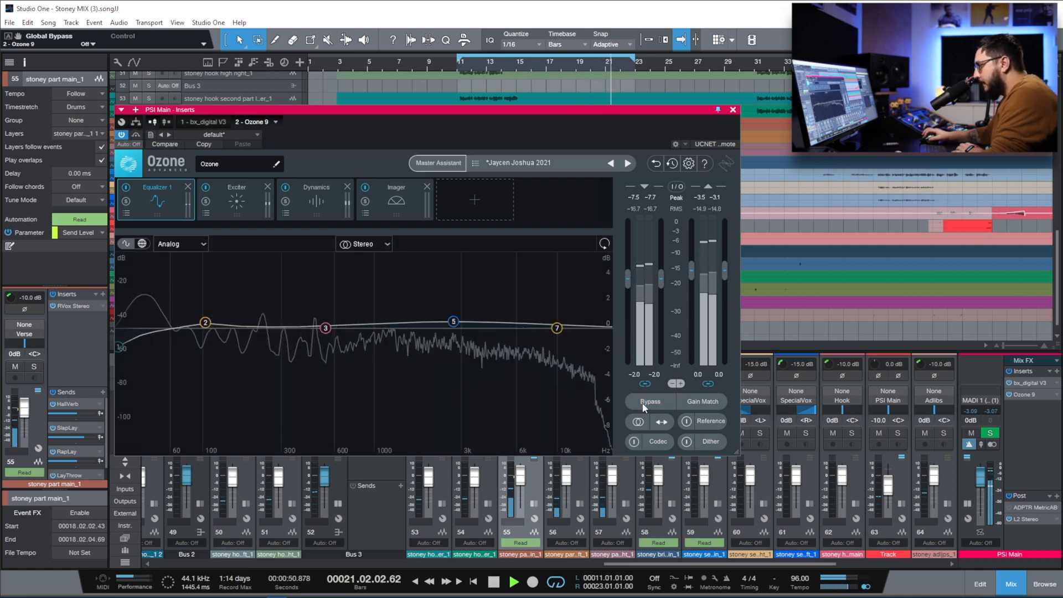
left_click(643, 404)
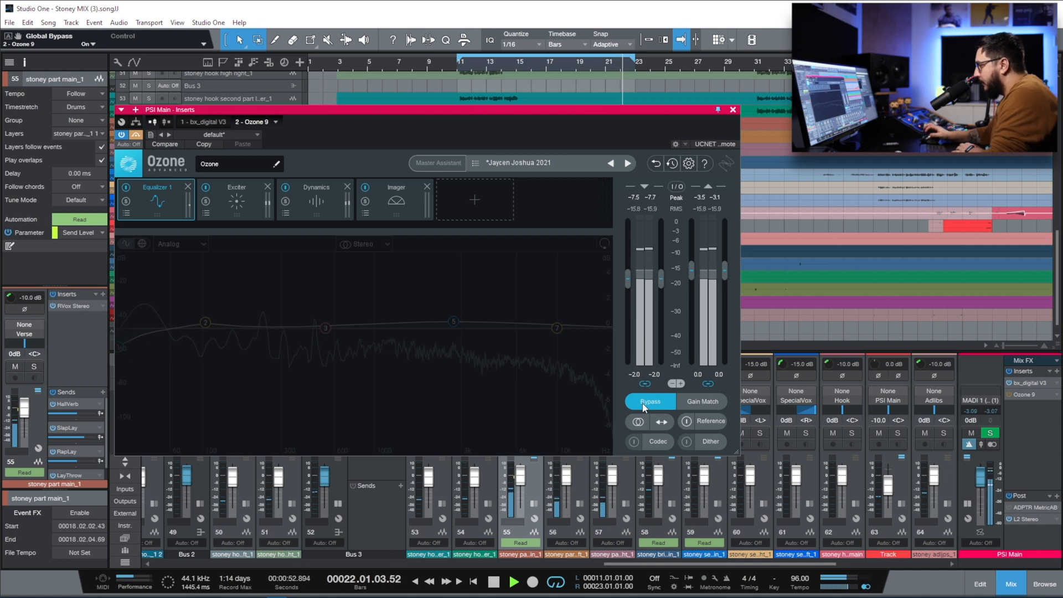
left_click(643, 403)
key("space")
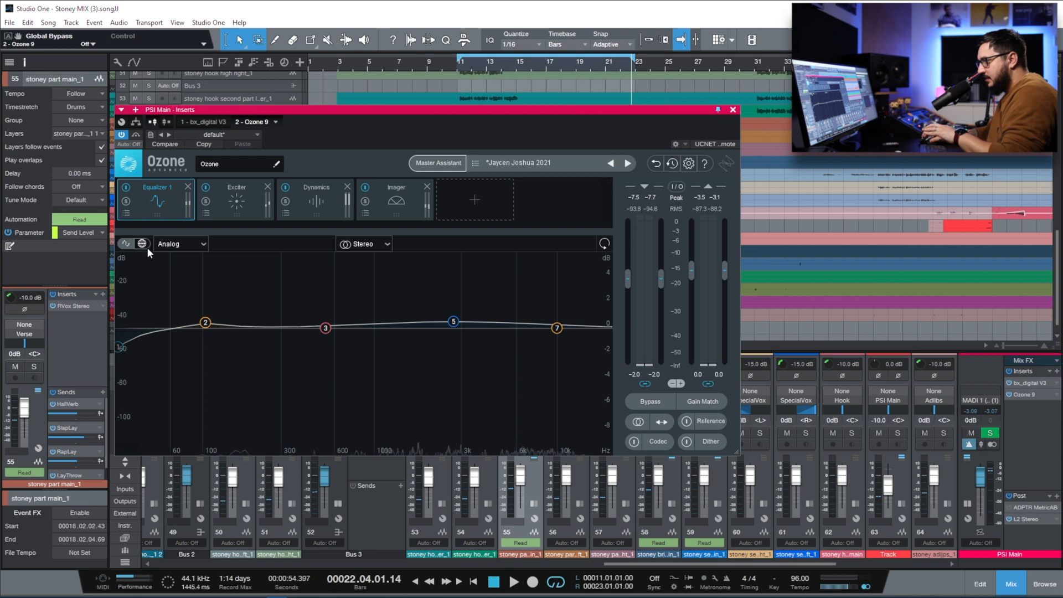
Step: Inspect the filter type, frequency, gain and Q of bands 1, 2, 3, 5 and 7 in Equalizer 1
left_click(120, 348)
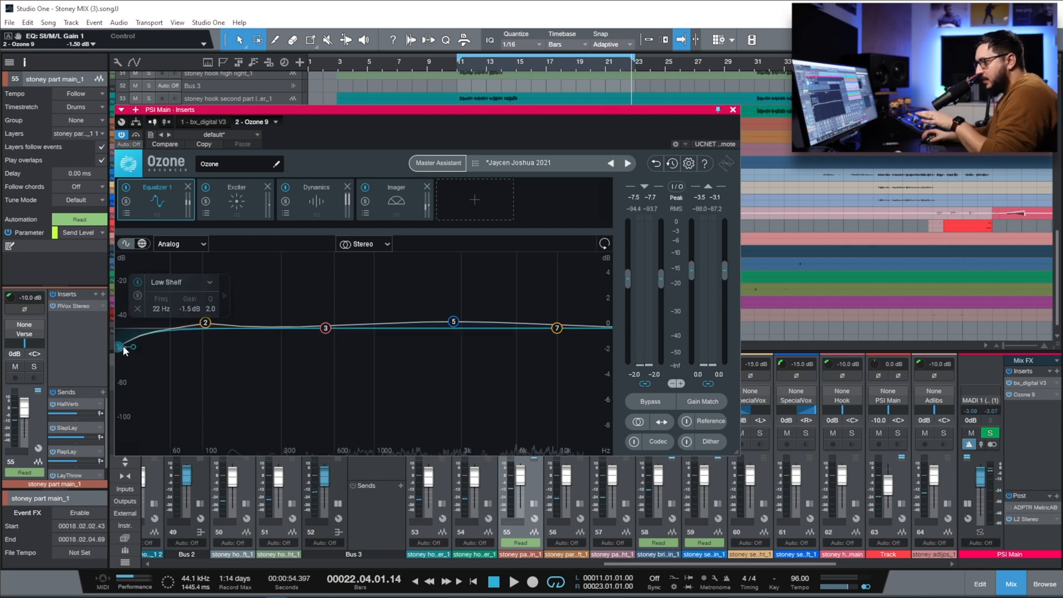
left_click(205, 324)
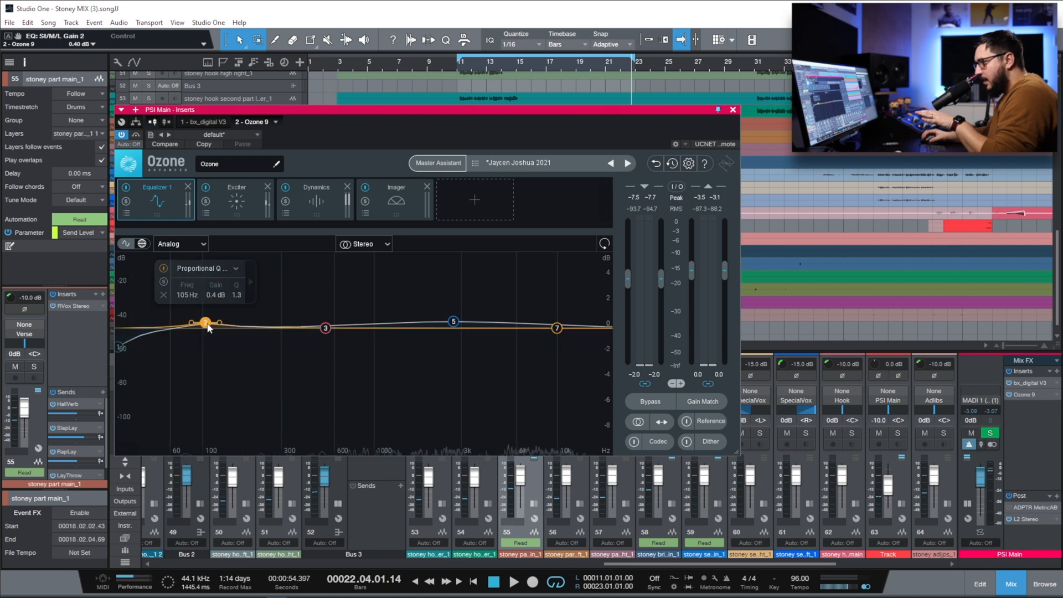
left_click(326, 328)
left_click(454, 322)
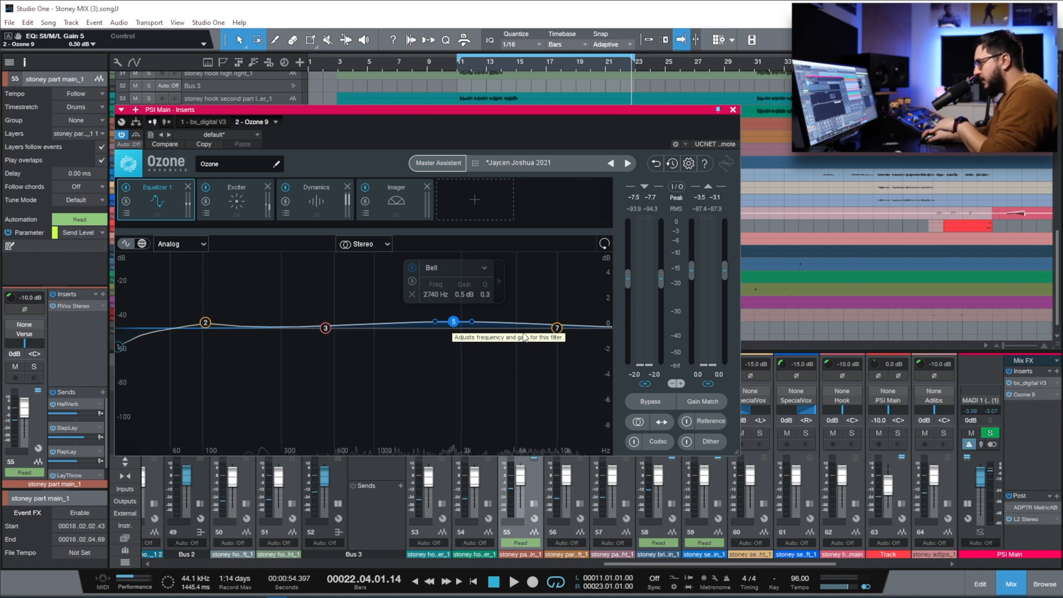
left_click(557, 328)
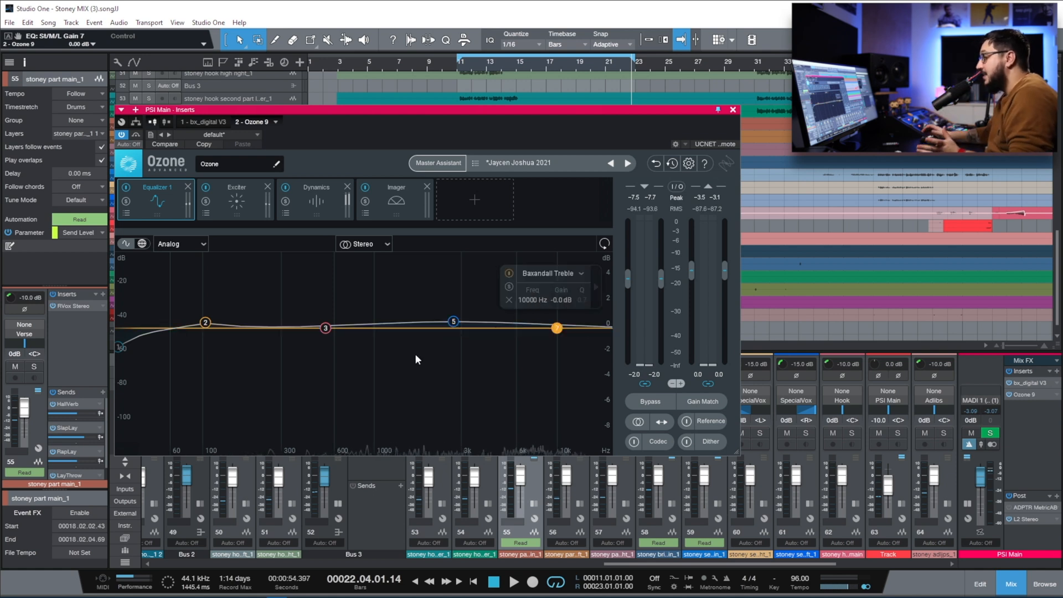
Step: Review the Exciter's tape amounts, the Dynamics thresholds and ratios, and the Imager's stereo width per band
left_click(228, 209)
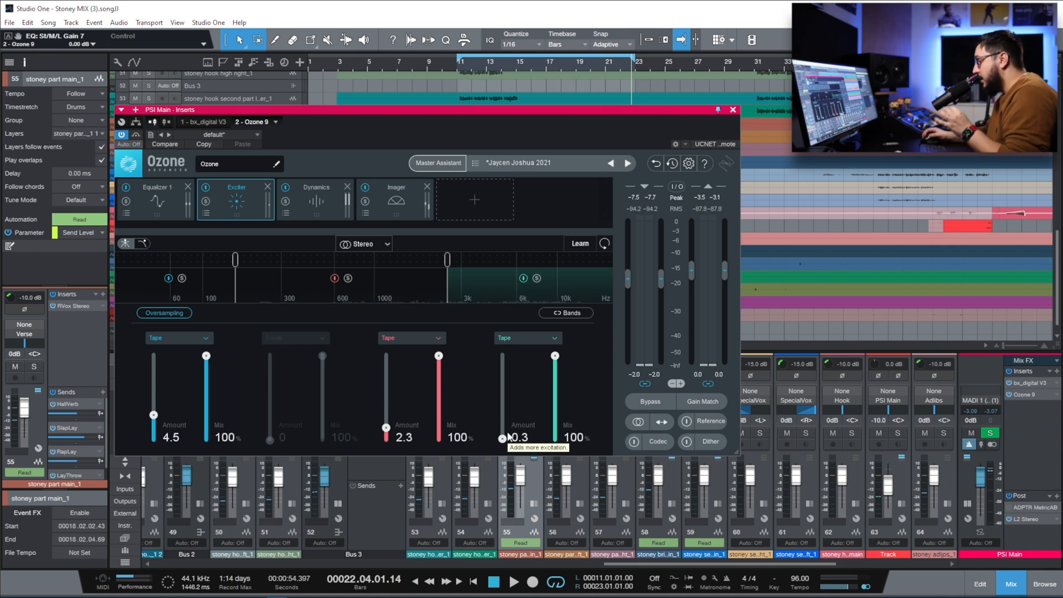
left_click(303, 203)
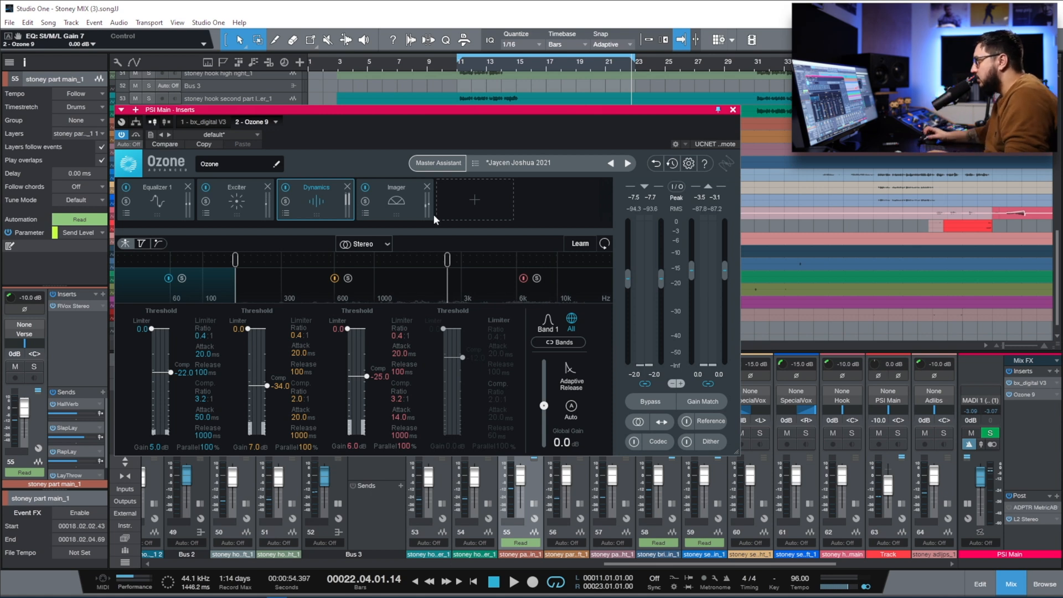
left_click(400, 201)
left_click(316, 200)
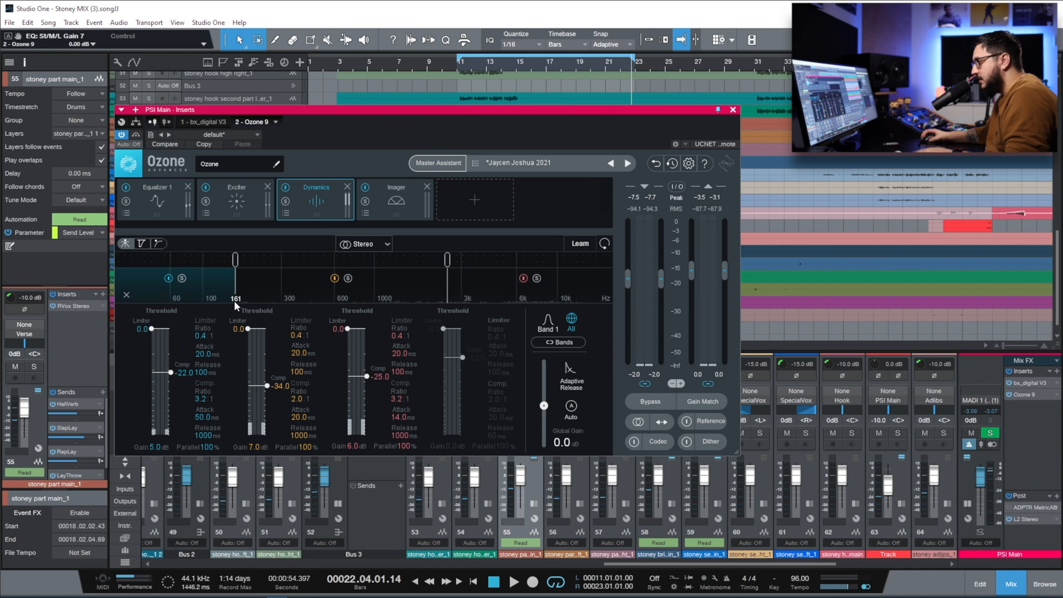
left_click(250, 201)
left_click(313, 200)
left_click(391, 206)
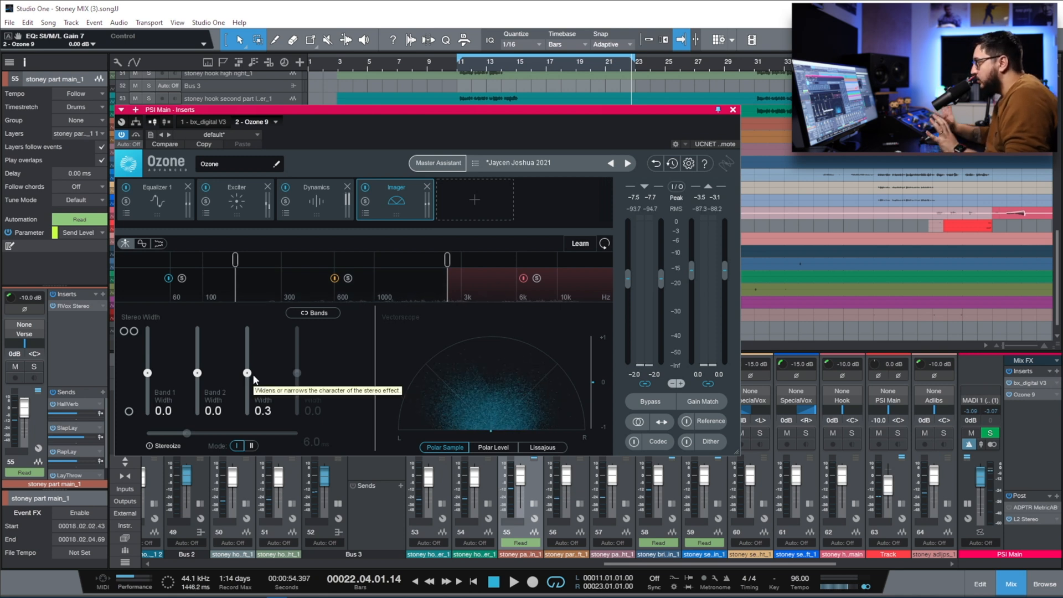
Step: Bypass the Exciter, Dynamics and Imager modules, and compare playback with Equalizer 1 off and on, leaving it enabled
left_click(169, 205)
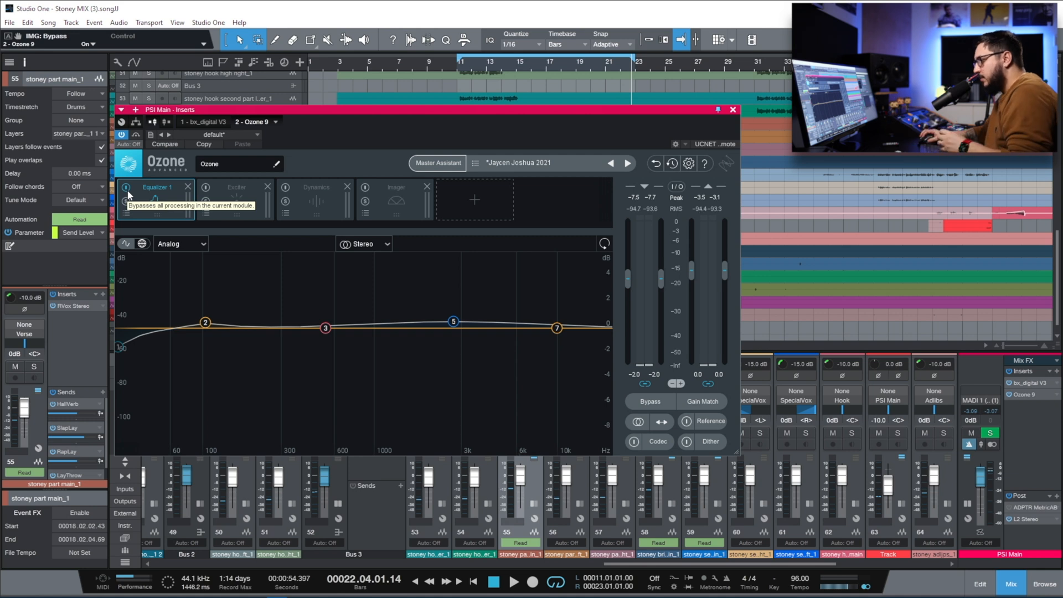
left_click_drag(203, 347, 214, 345)
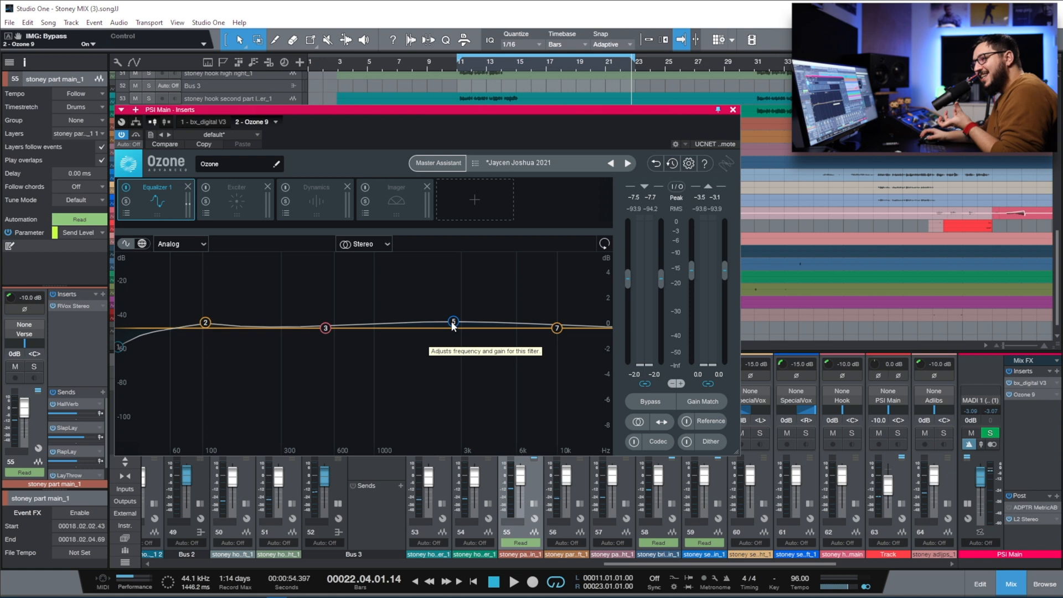
left_click(126, 187)
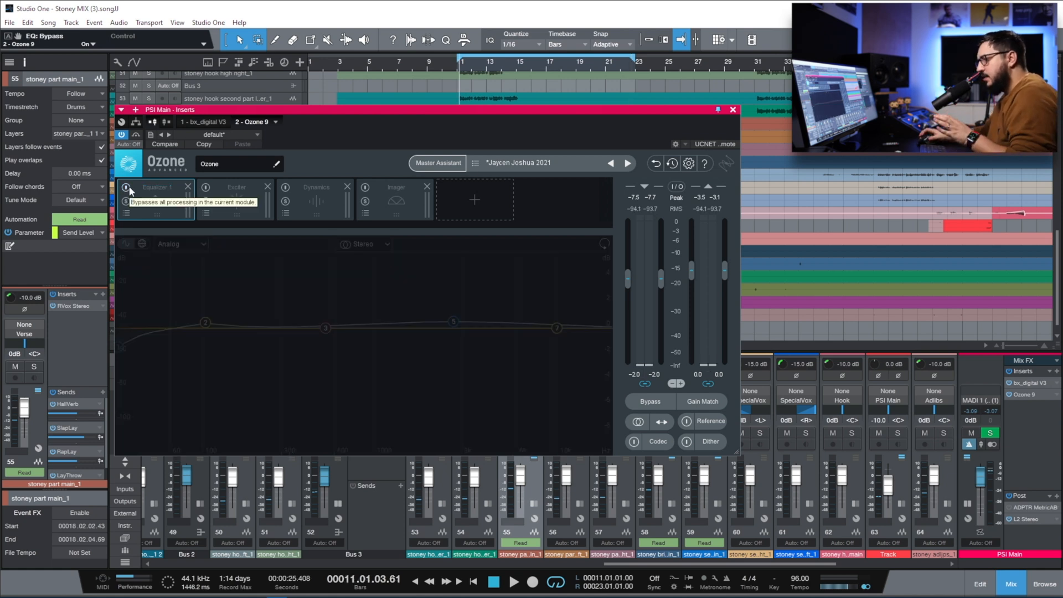
key("space")
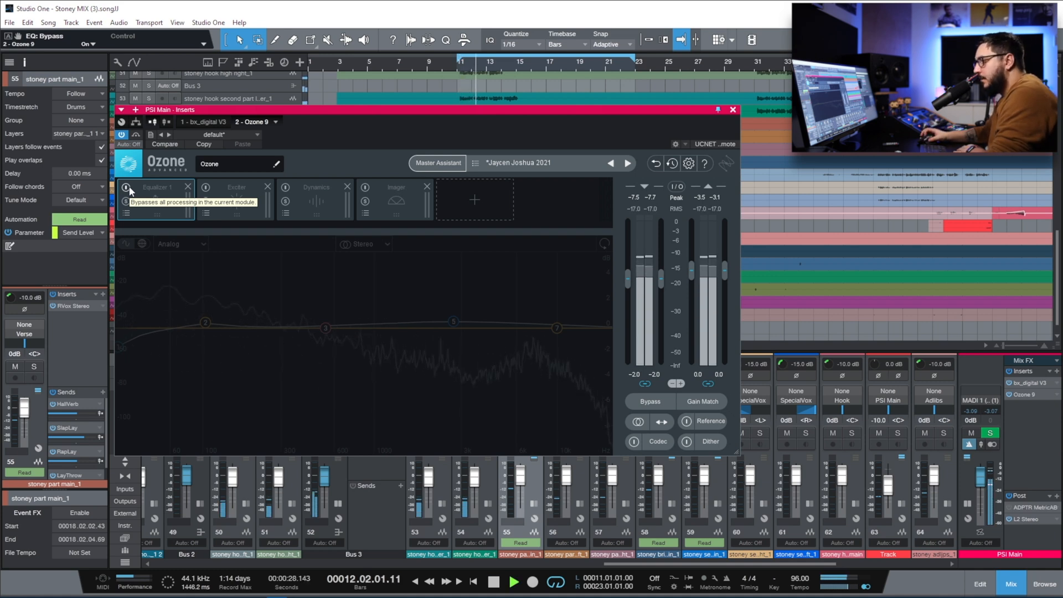
left_click(129, 188)
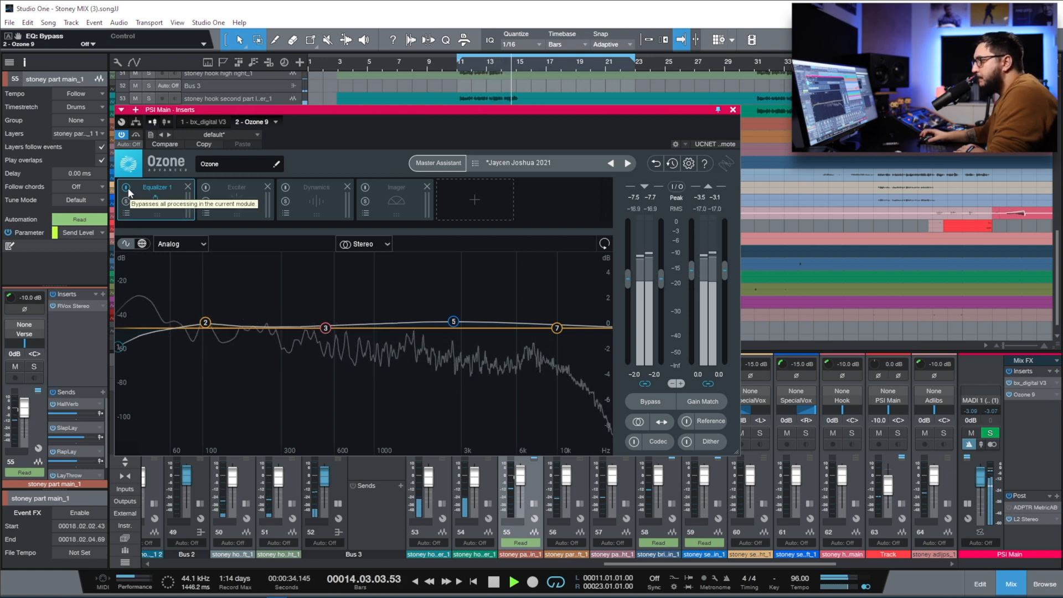
left_click(128, 188)
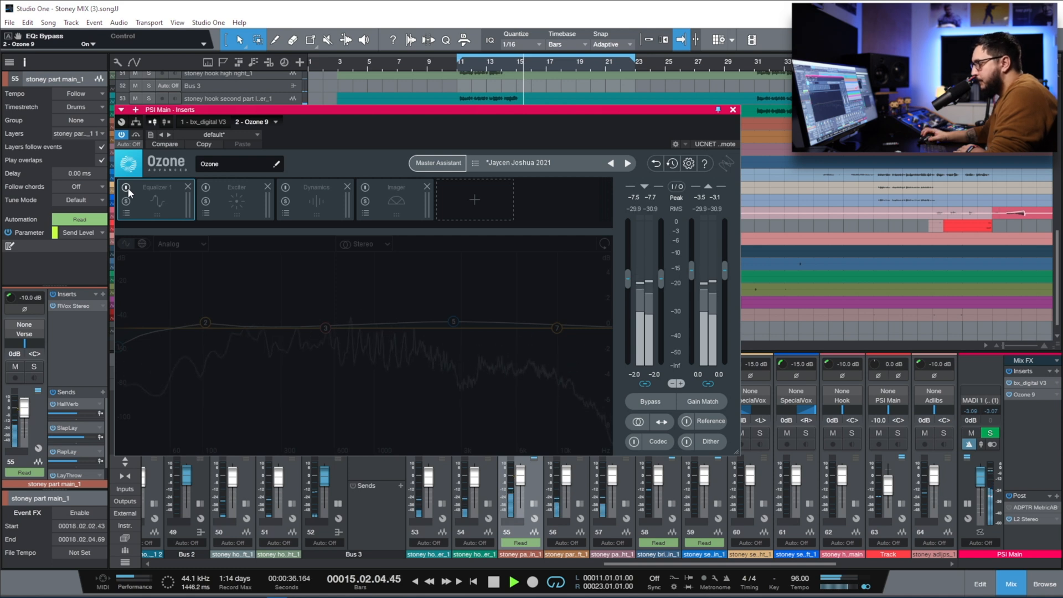
left_click(128, 189)
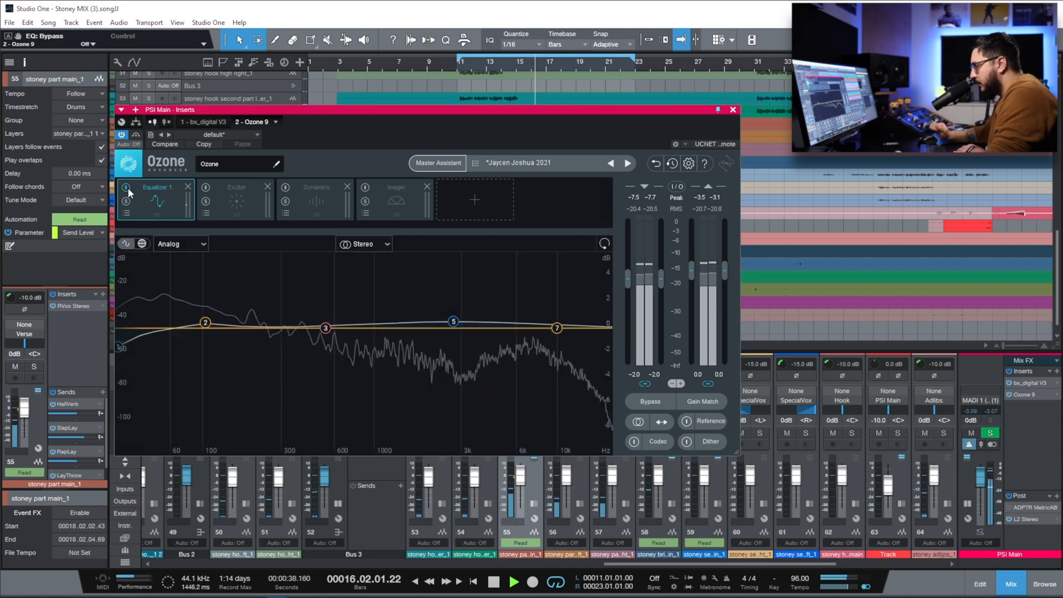
key("space")
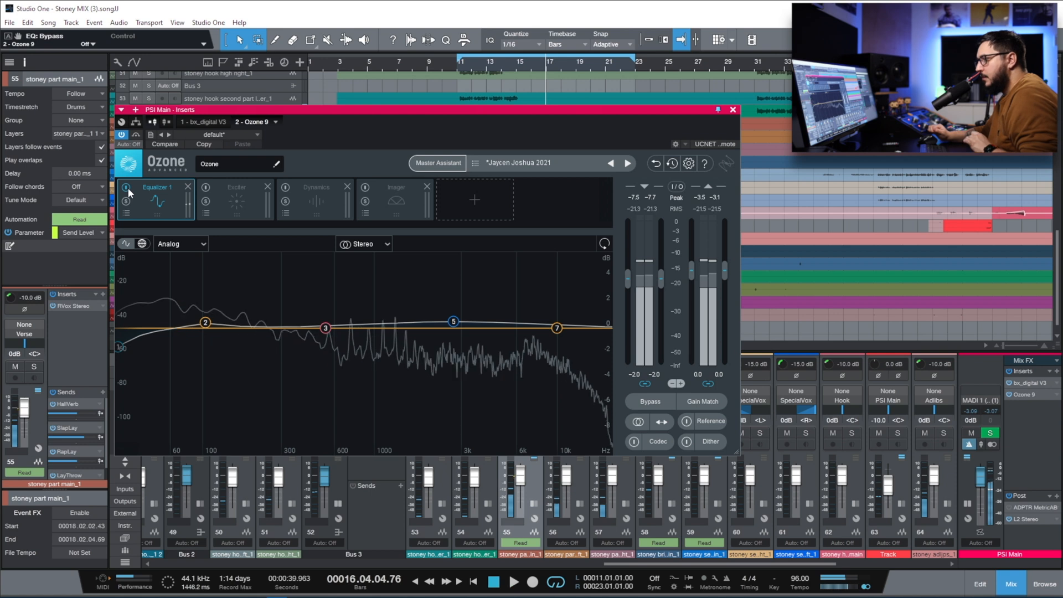
Step: Open the Exciter module and compare playback with it bypassed and active, leaving it enabled alongside Equalizer 1
left_click(236, 202)
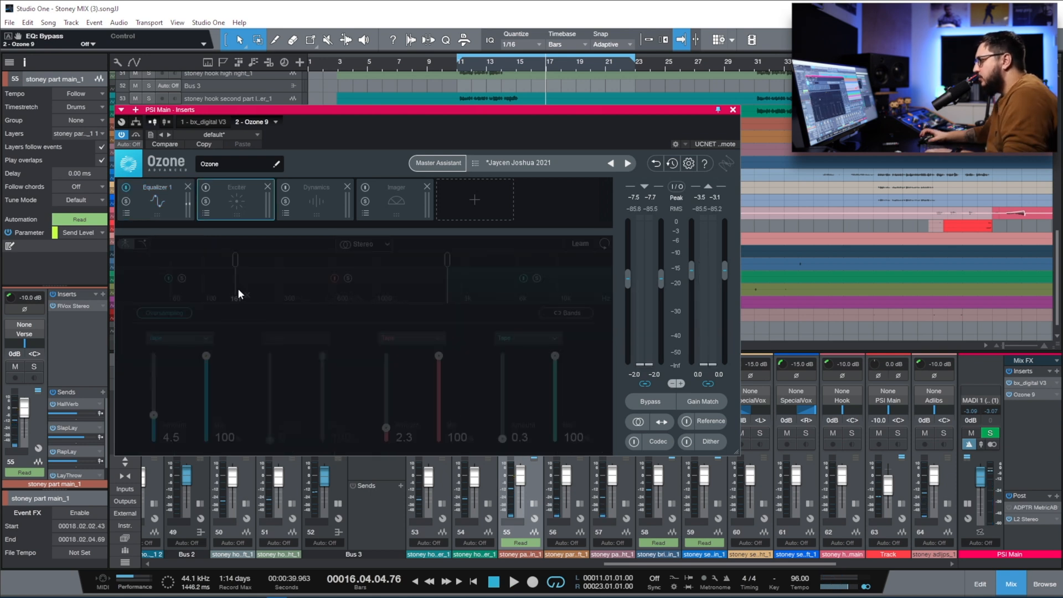
left_click(205, 188)
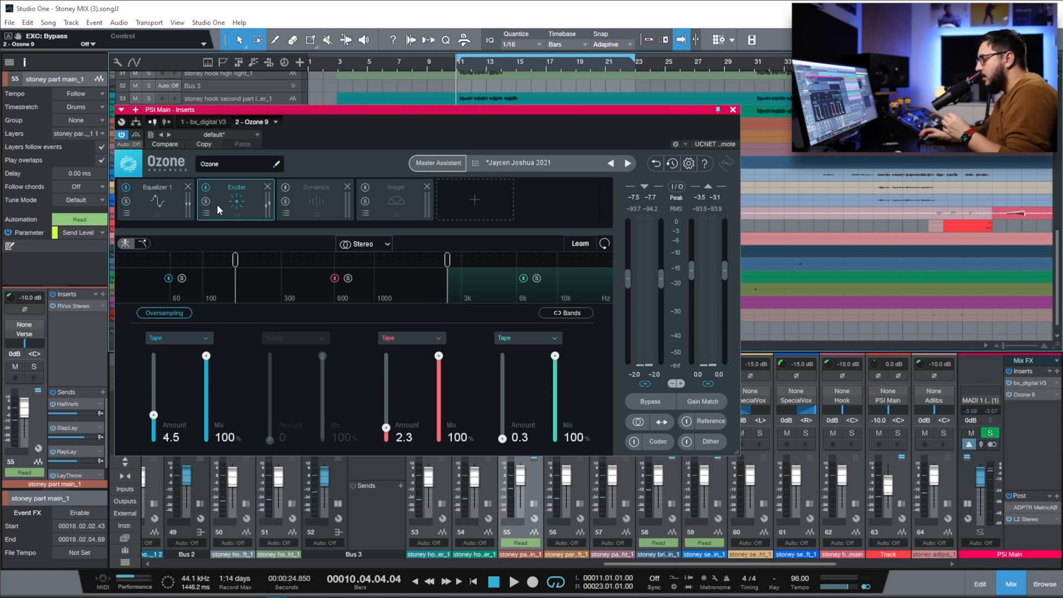
left_click(206, 187)
key("space")
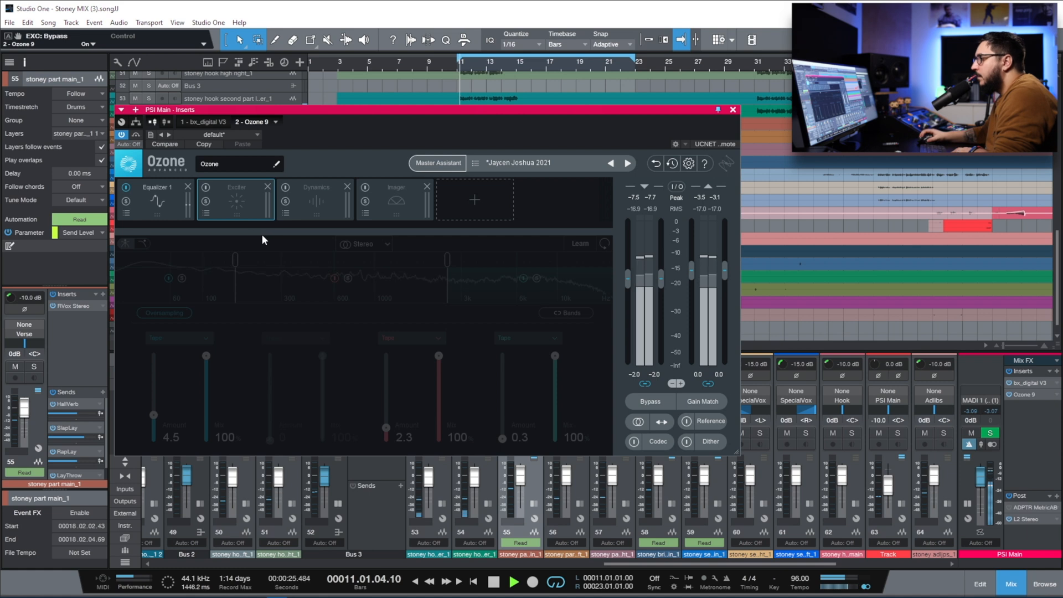
left_click(207, 188)
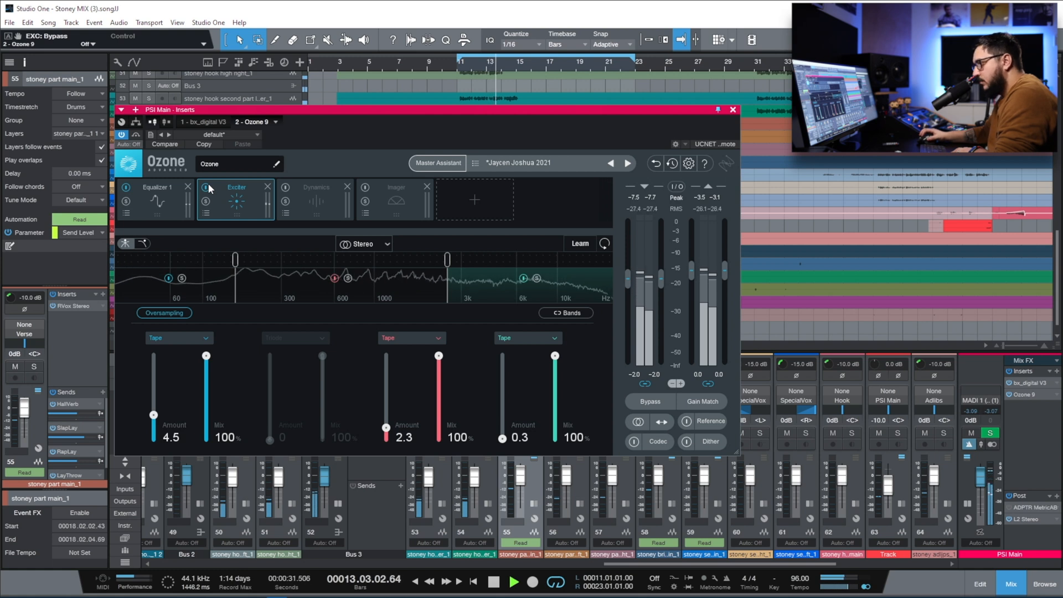
left_click(208, 187)
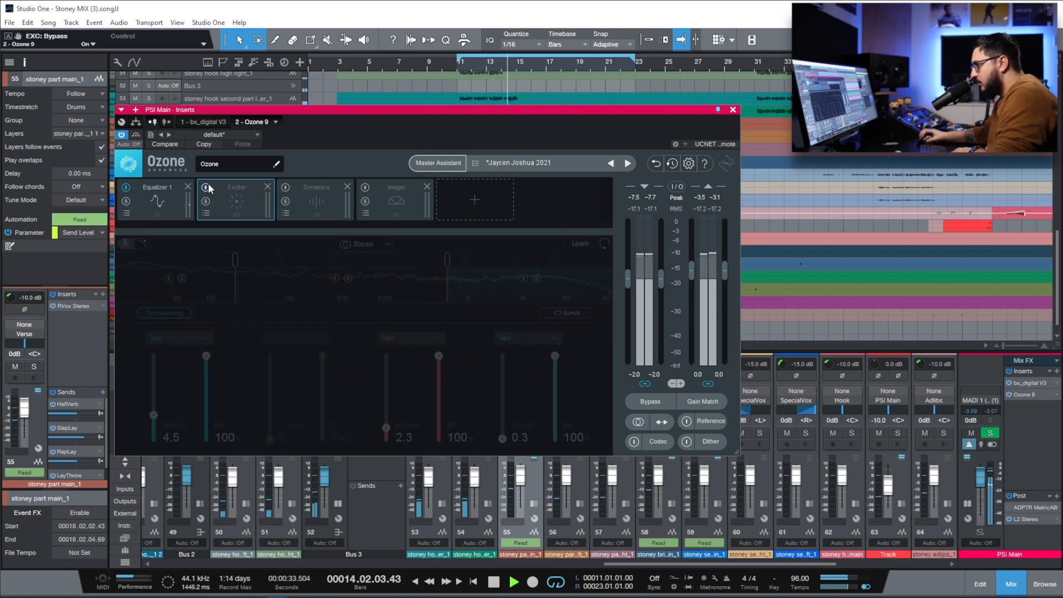
left_click(208, 187)
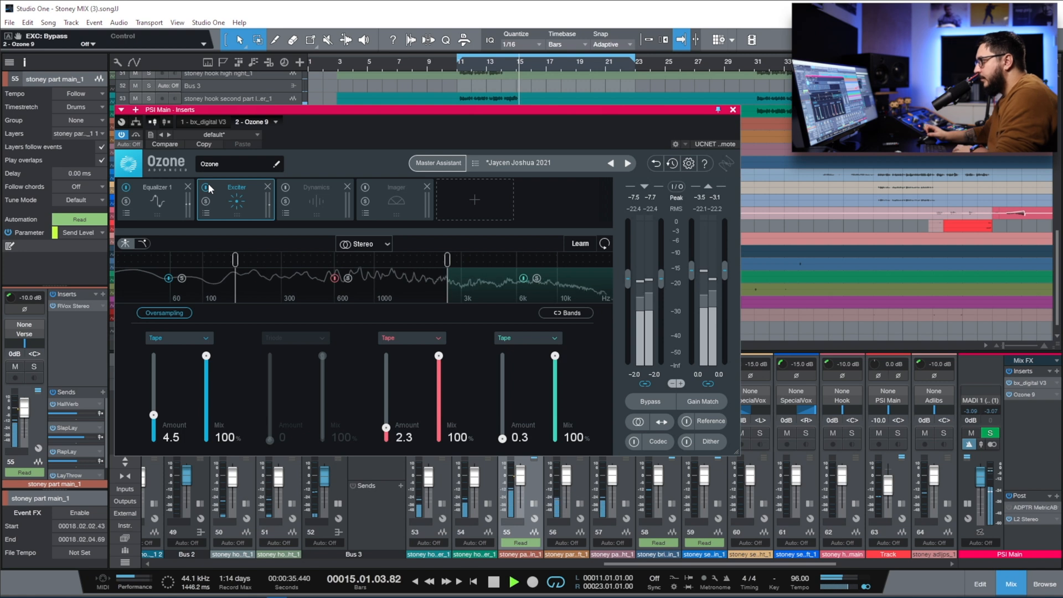
key("space")
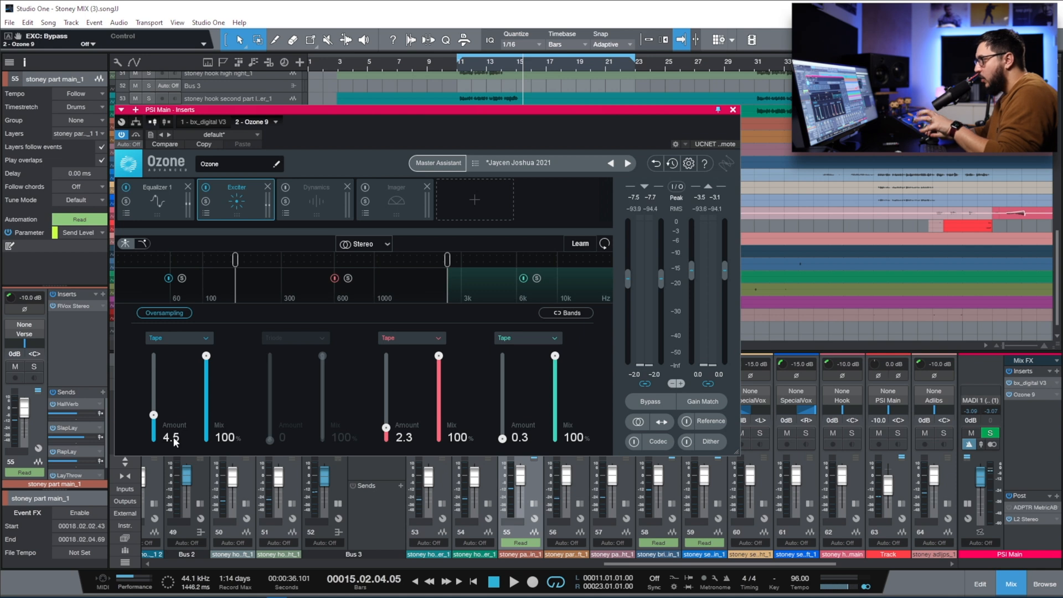
Step: Open and enable the Dynamics module, then play the mix from bar 11 to check gain reduction with band 2 selected
left_click(314, 211)
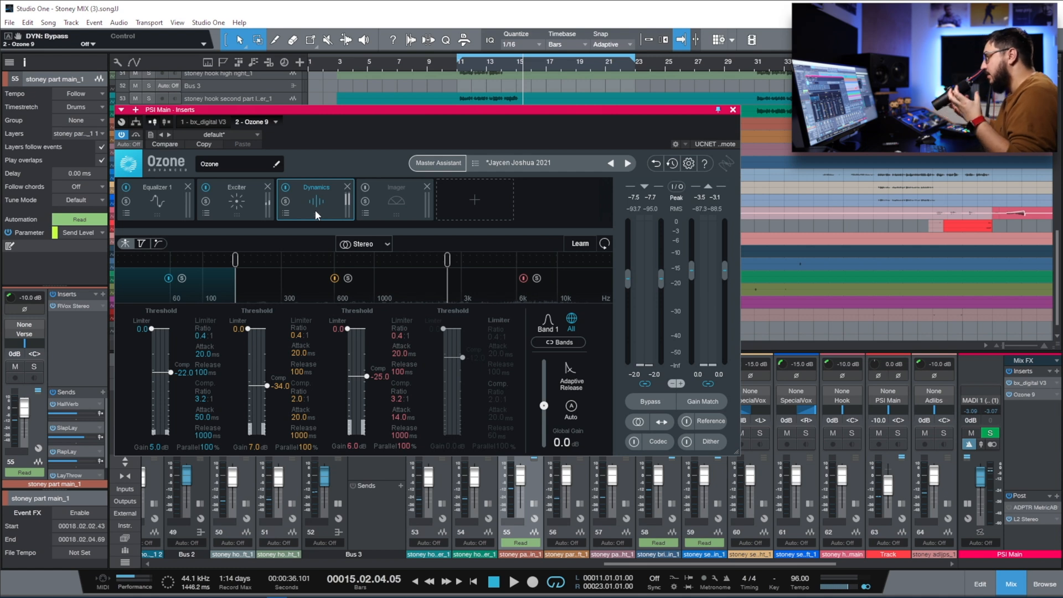
left_click(458, 66)
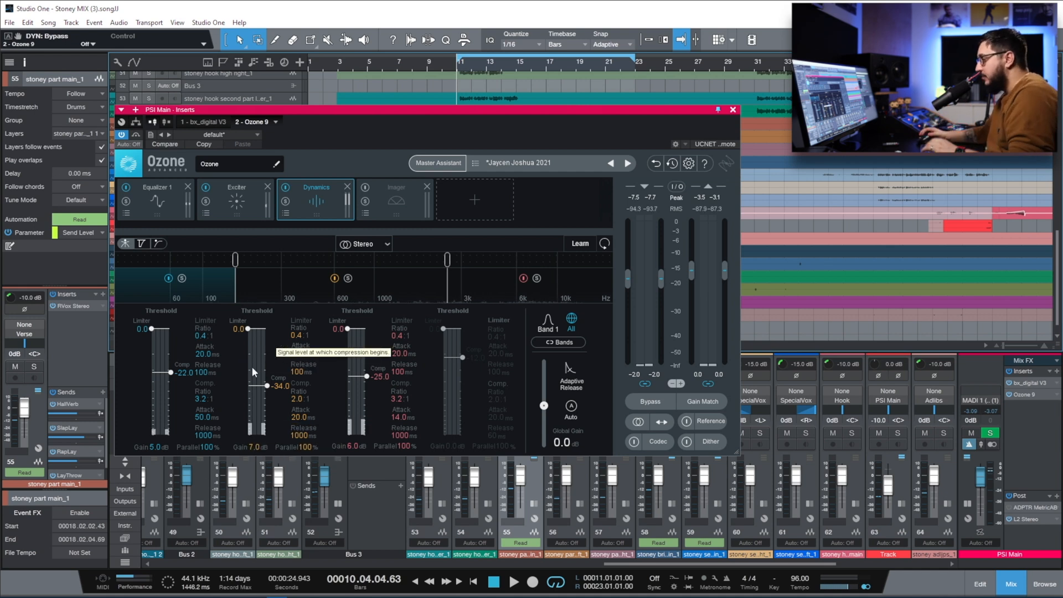
left_click(318, 281)
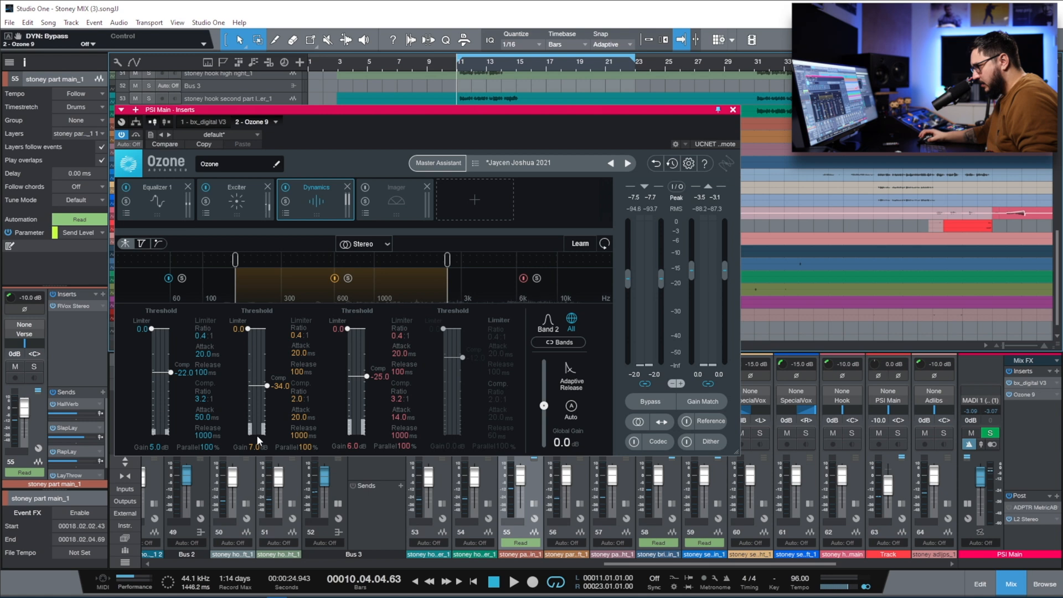
key("space")
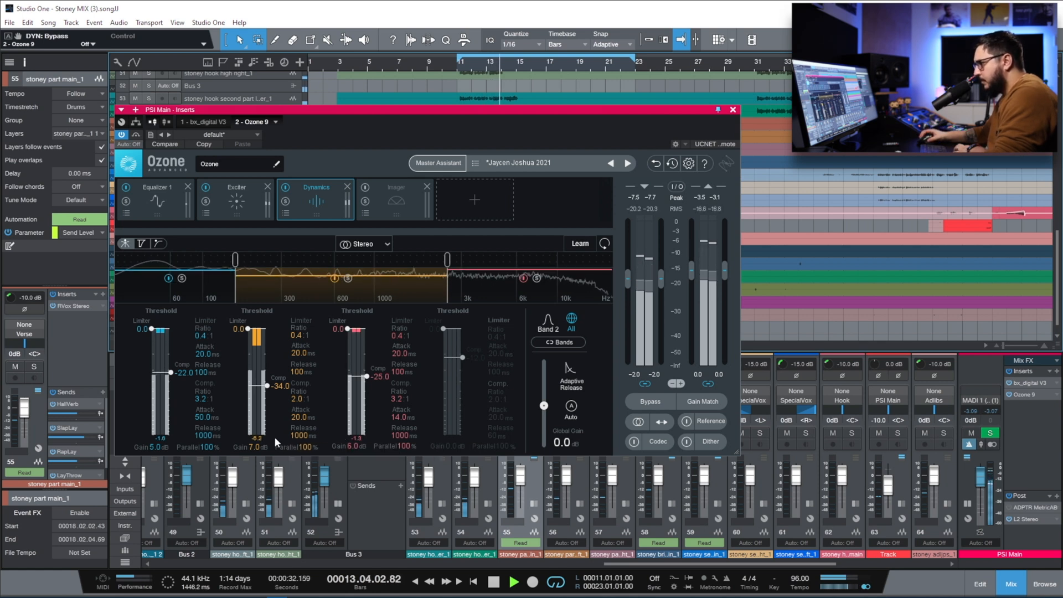
key("space")
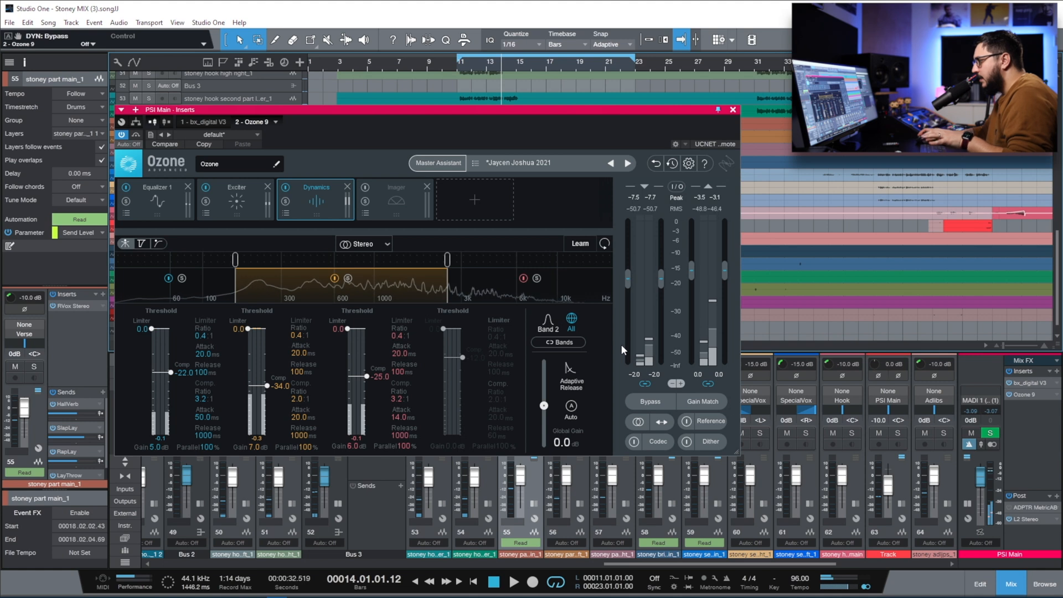
Step: Lower Ozone's linked input gain to -3.0 dB and play the mix to check the compression in each Dynamics band
left_click_drag(631, 286, 630, 287)
scroll(629, 286, "down", 7)
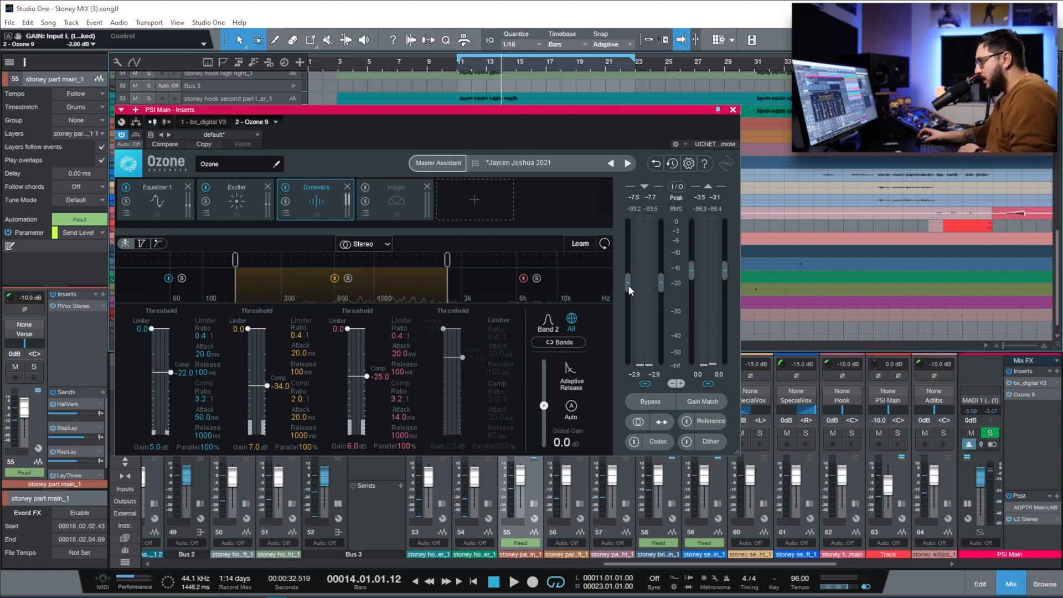
scroll(629, 285, "down", 2)
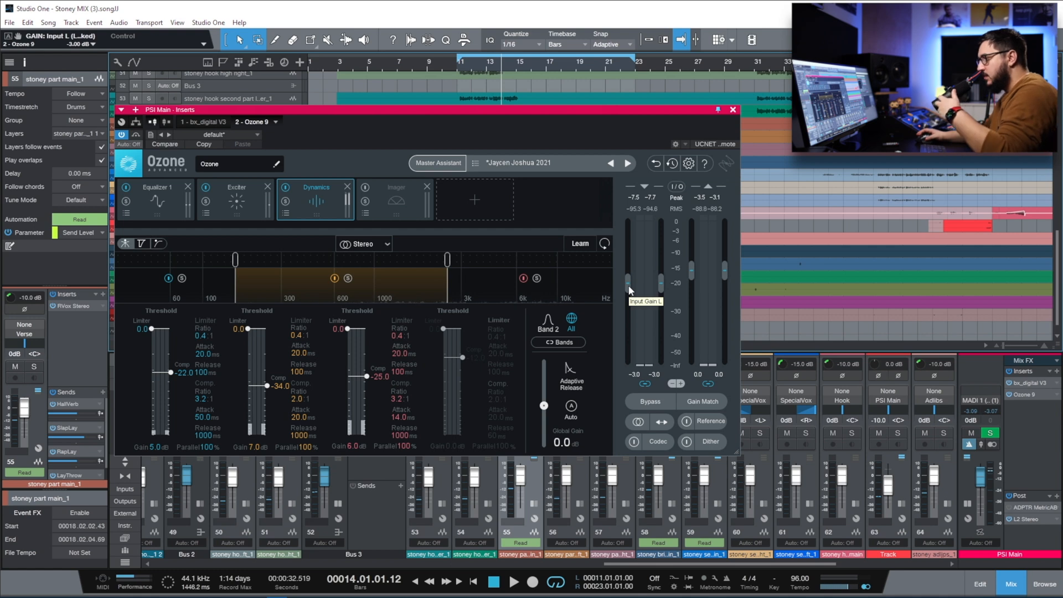
key("space")
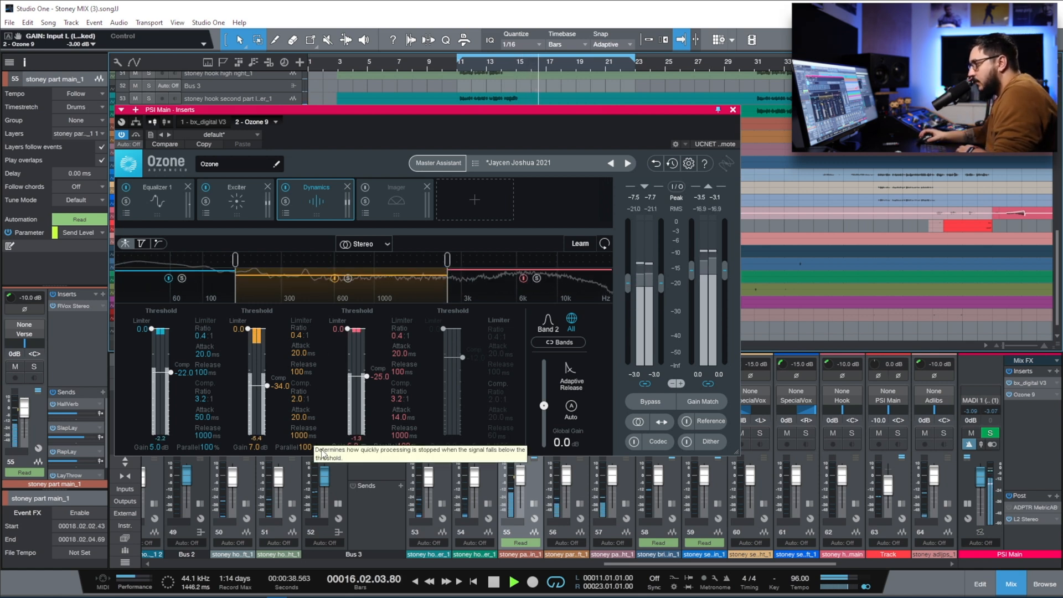
key("space")
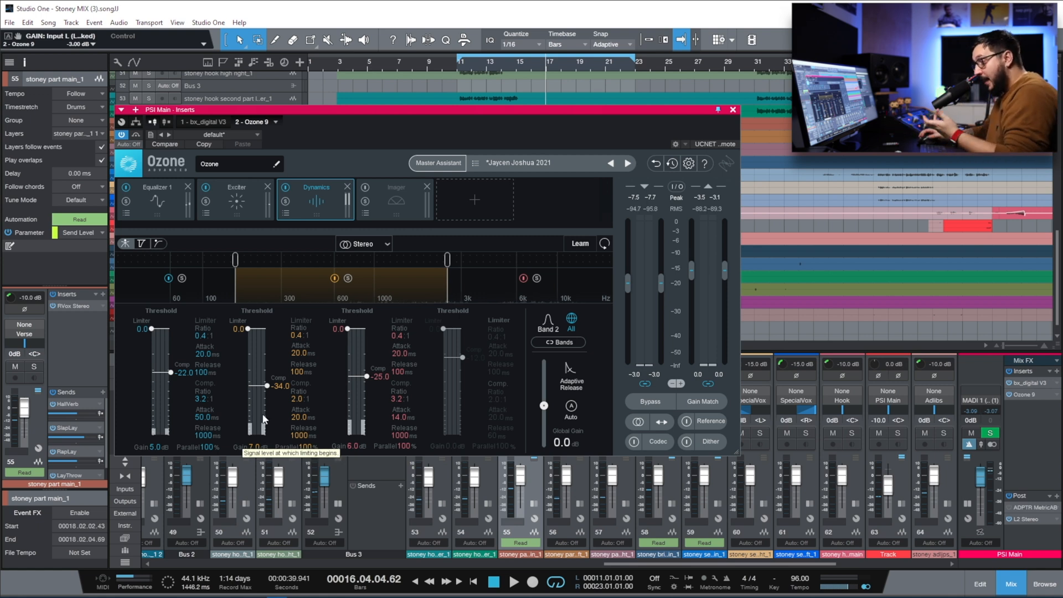
Step: Play the mix from bar 11 and raise the Dynamics band 2 gain to 9.0 dB
left_click(458, 64)
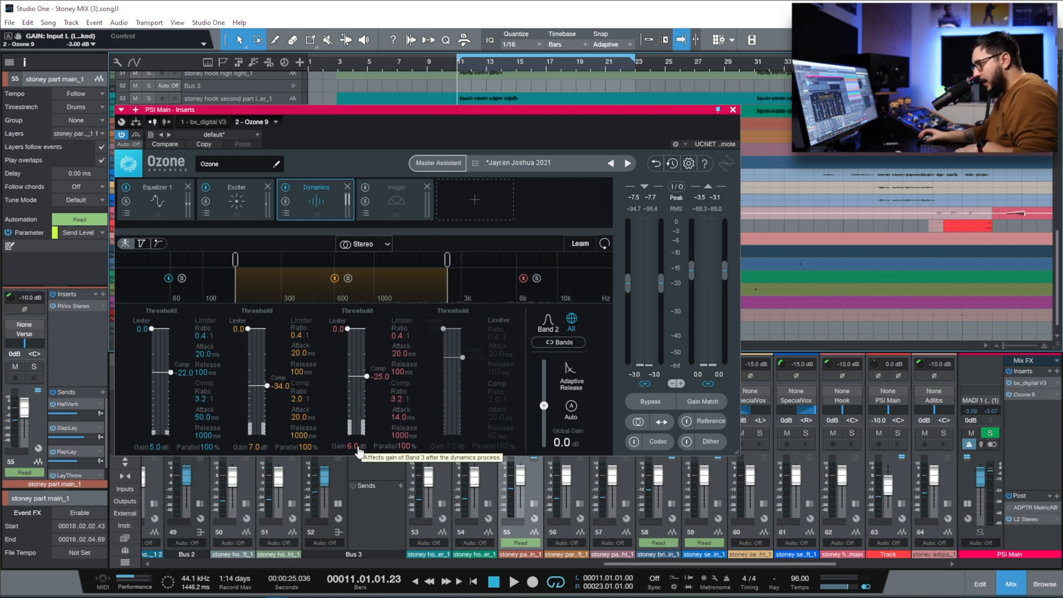
key("space")
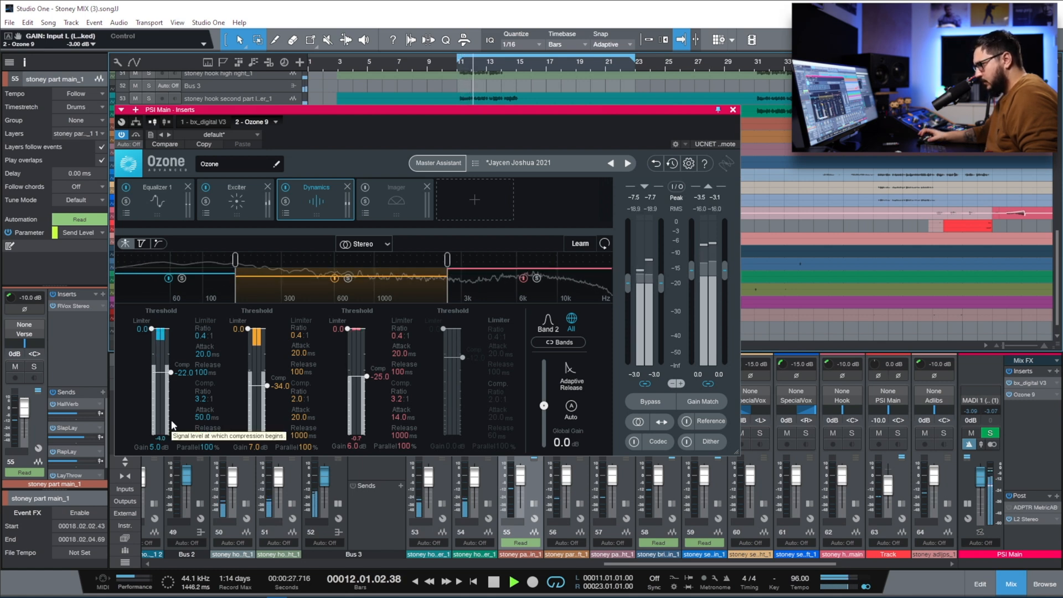
scroll(255, 451, "up", 3)
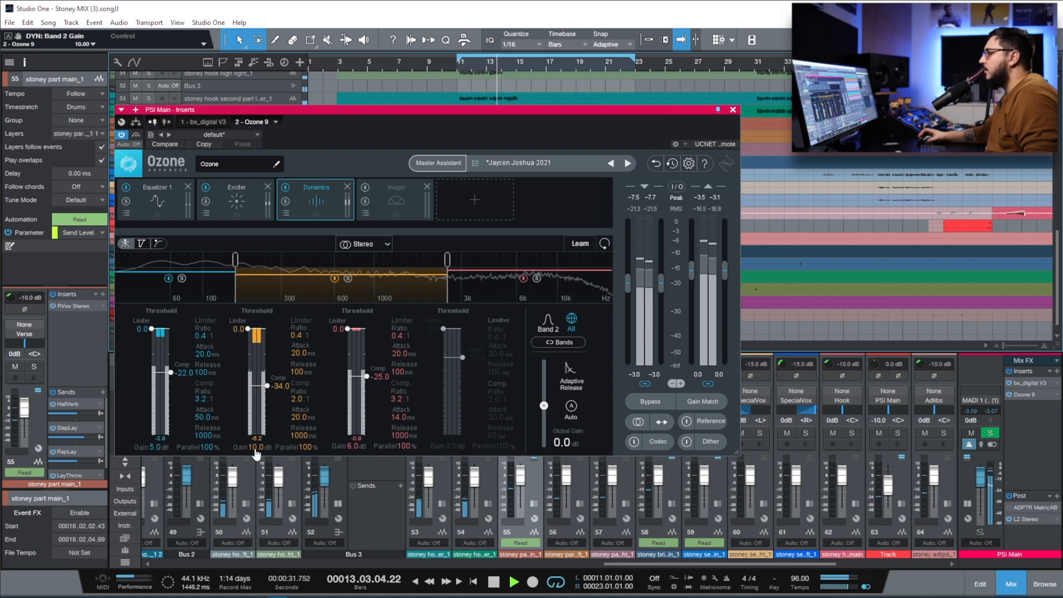
scroll(255, 453, "down", 1)
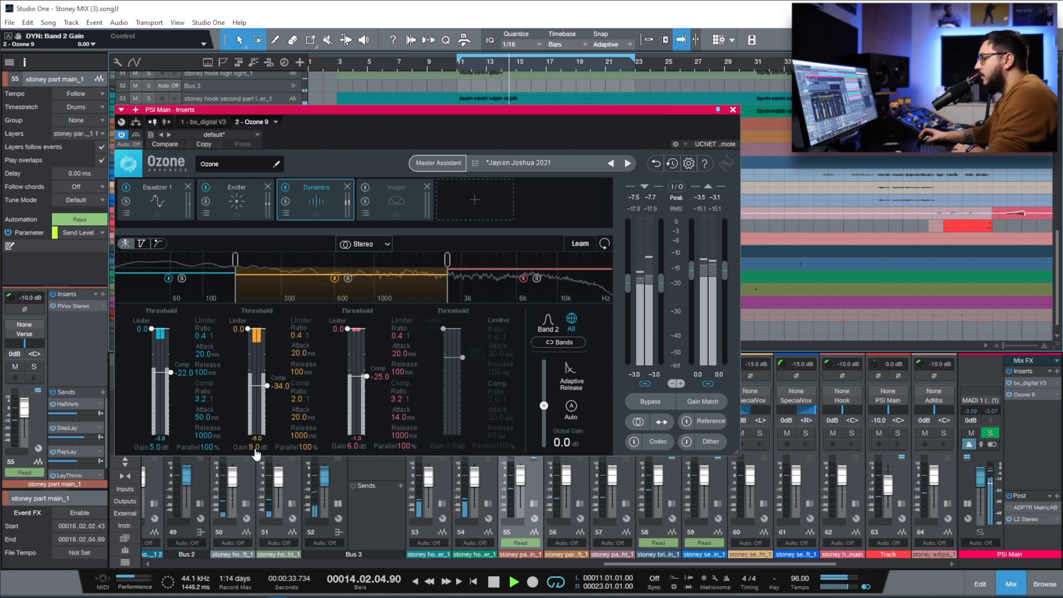
key("space")
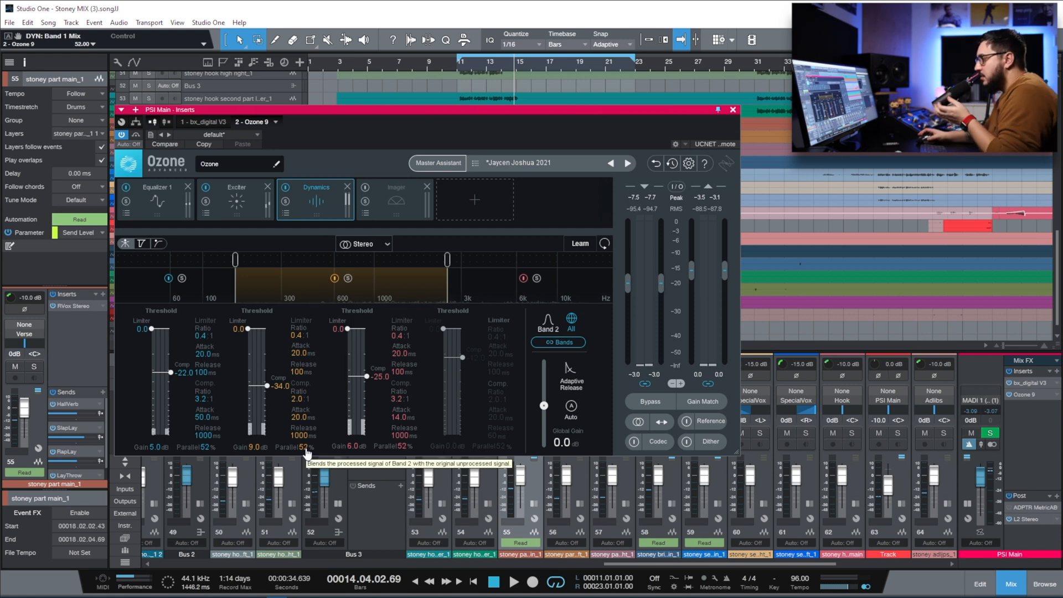
Step: Replay from bar 11 and raise the Parallel mix of the linked Dynamics bands to 100%, leaving the bands unlinked
left_click(458, 64)
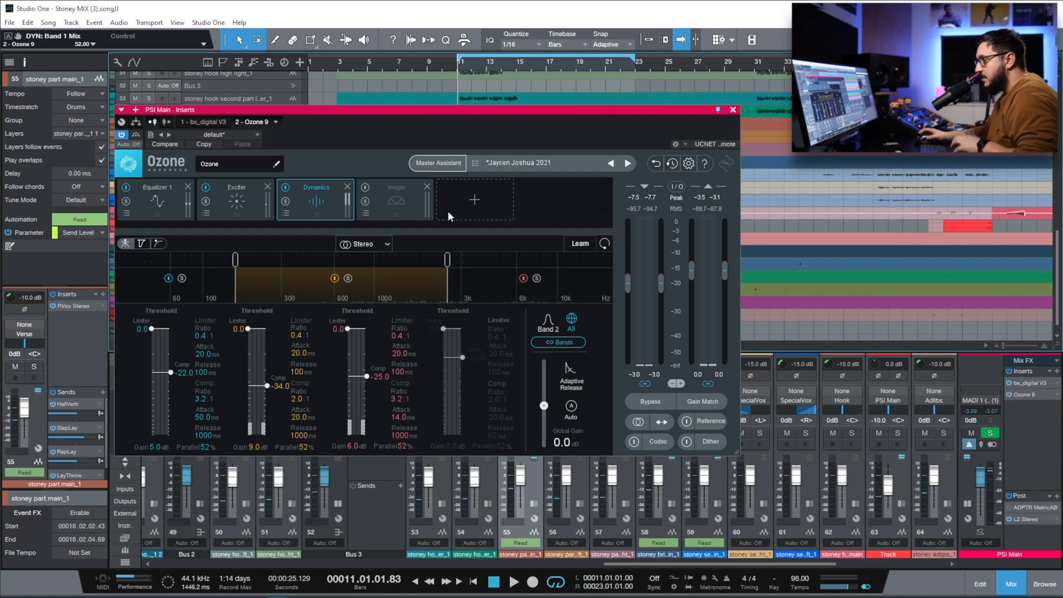
key("space")
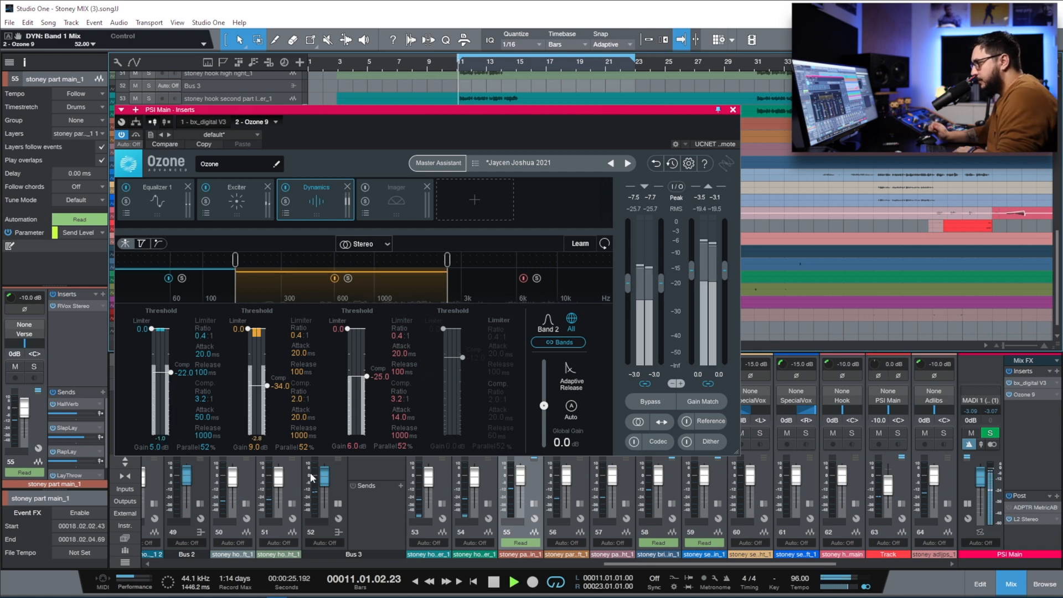
left_click_drag(310, 451, 310, 448)
scroll(311, 452, "up", 6)
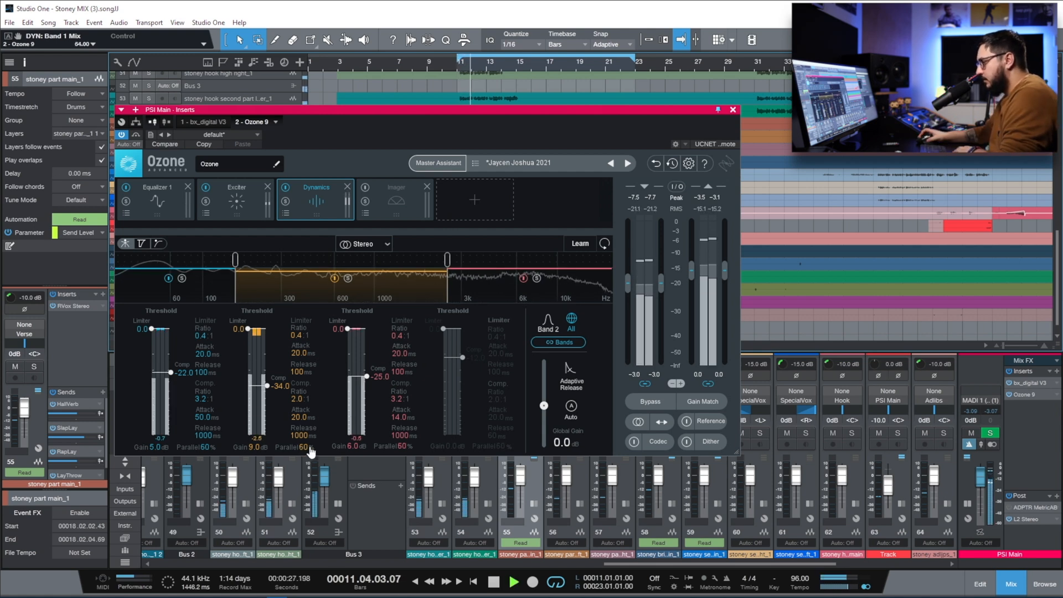
scroll(311, 452, "up", 4)
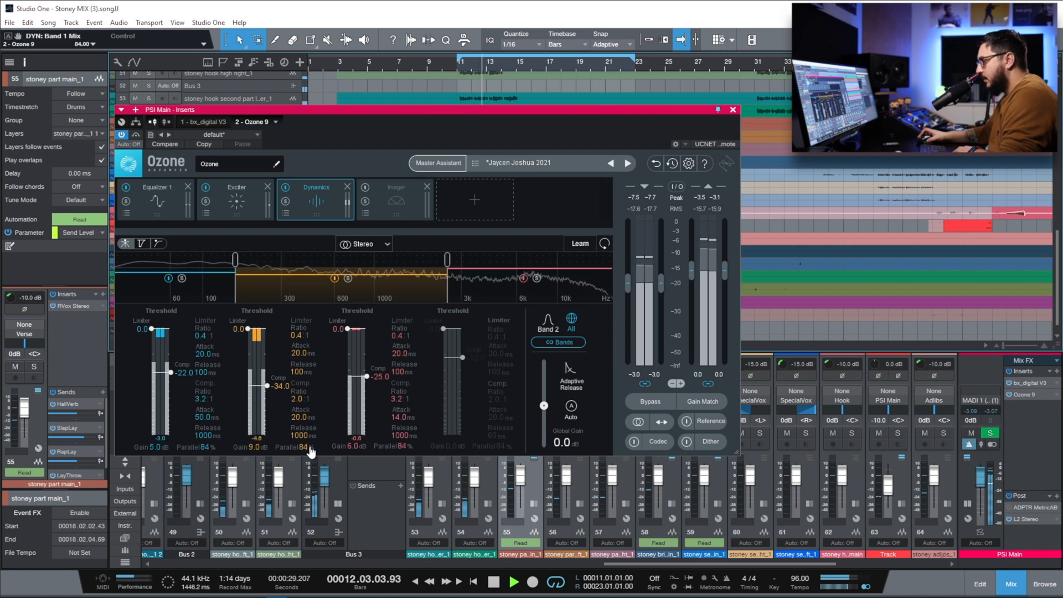
scroll(311, 452, "up", 1)
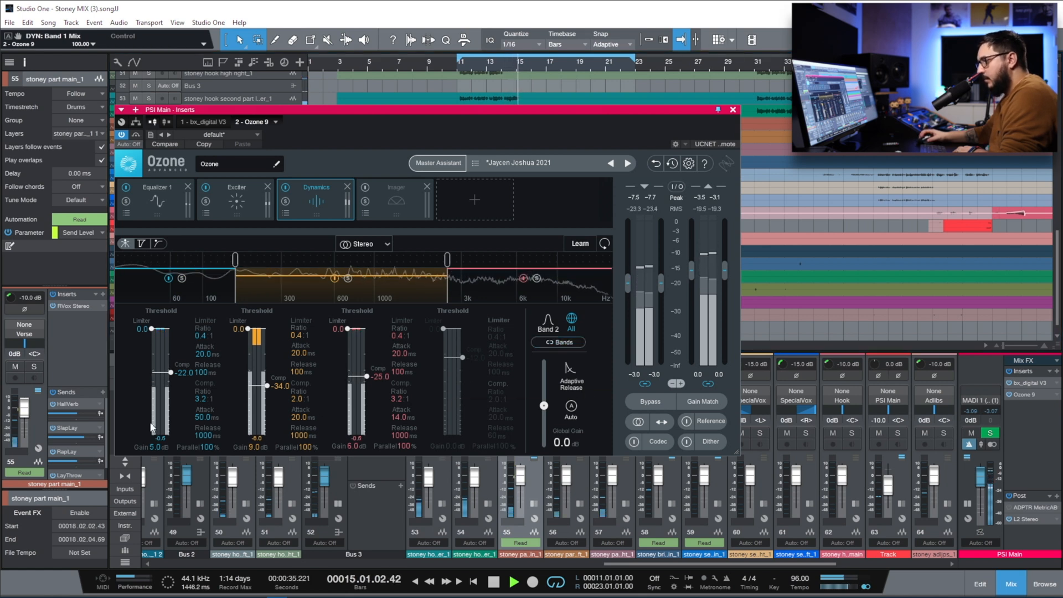
Step: Set the compressor threshold to -20.0 dB for Dynamics band 1 and -24.0 dB for band 3 during playback
scroll(173, 376, "up", 3)
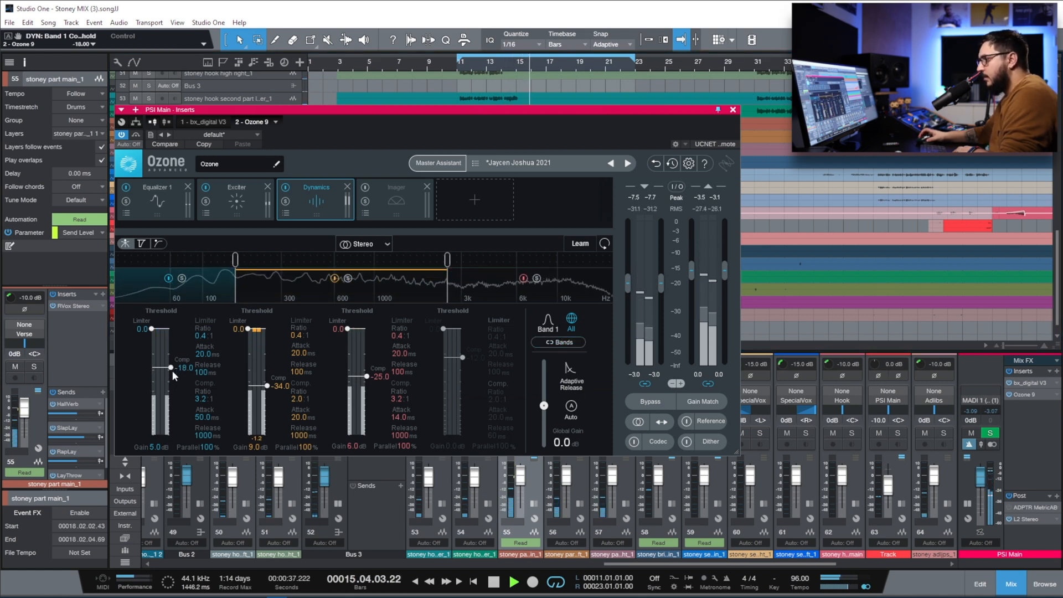
scroll(171, 371, "up", 1)
scroll(171, 370, "down", 2)
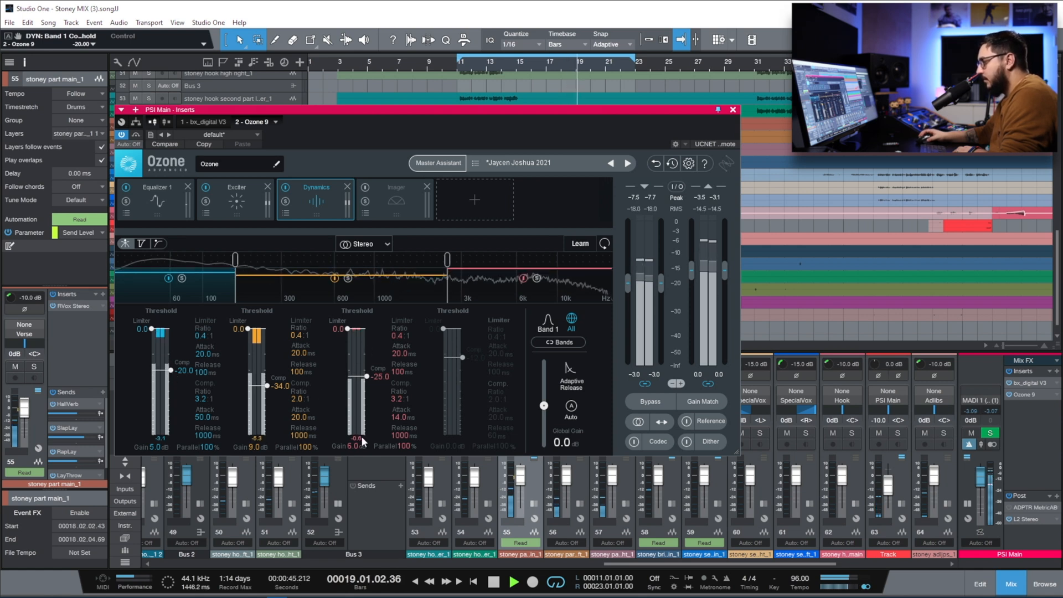
left_click_drag(369, 376, 370, 374)
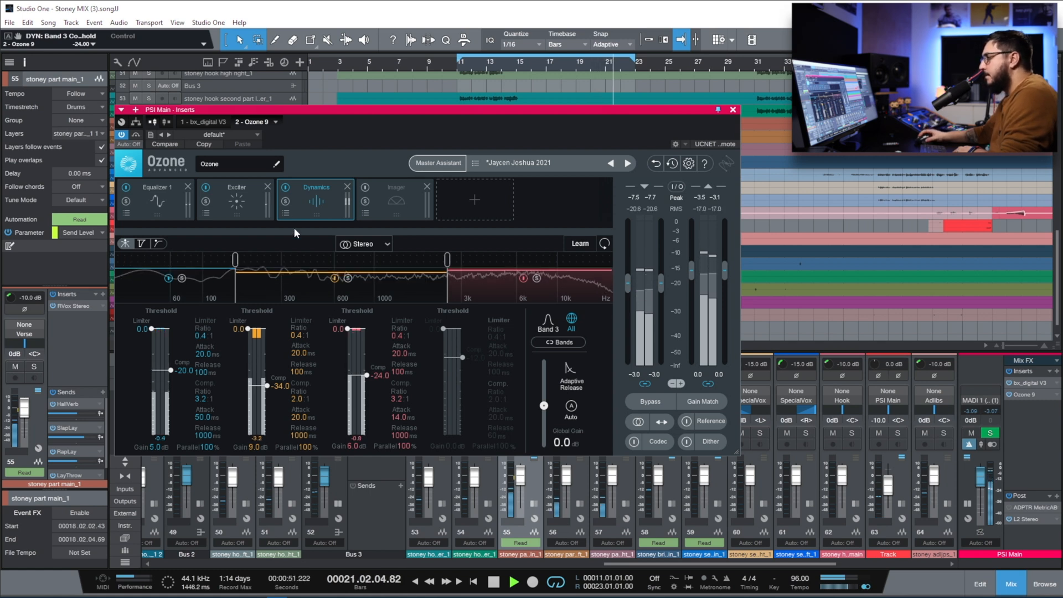
Step: Set the Dynamics global gain to -3.0 dB while comparing playback with the module bypassed and active
left_click(285, 187)
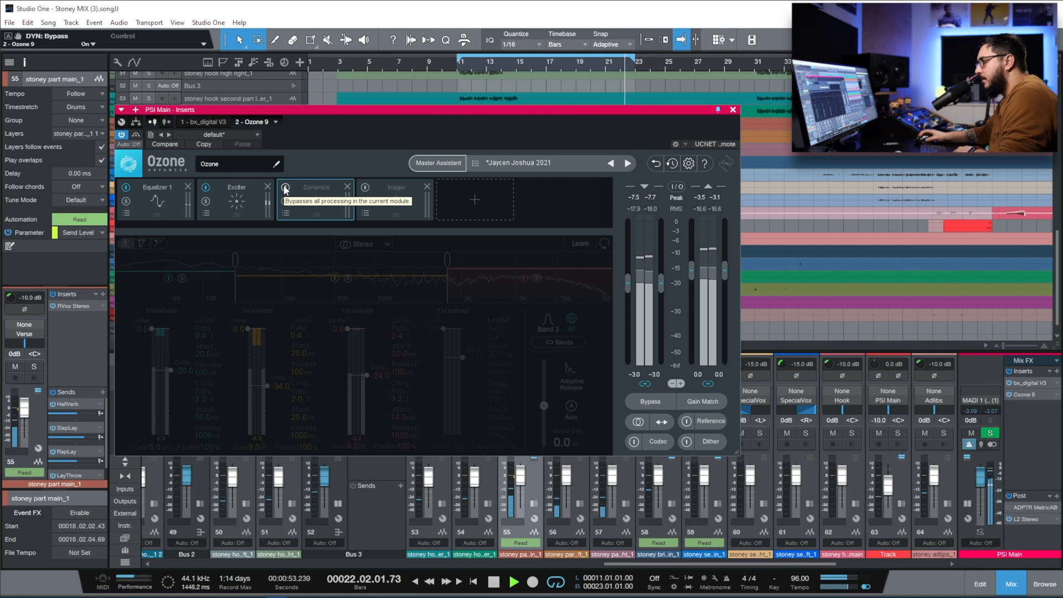
left_click(285, 187)
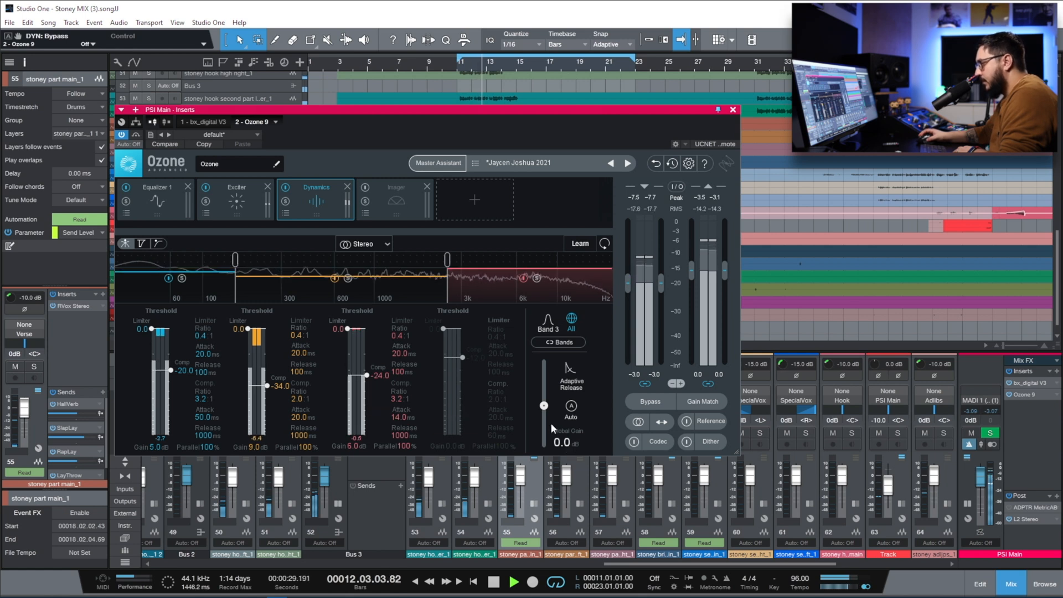
left_click_drag(544, 405, 545, 415)
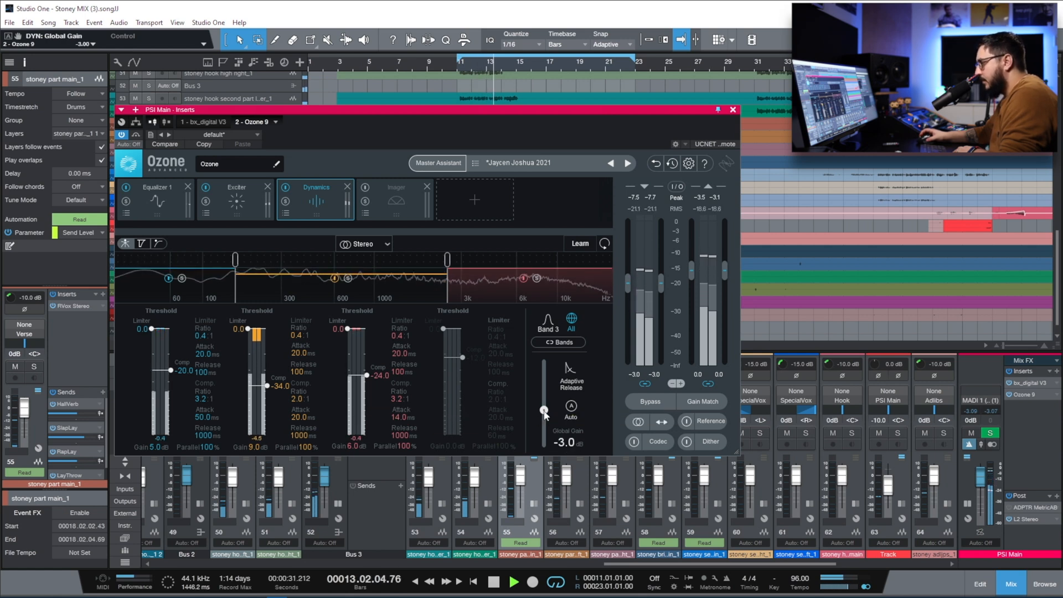
left_click(285, 190)
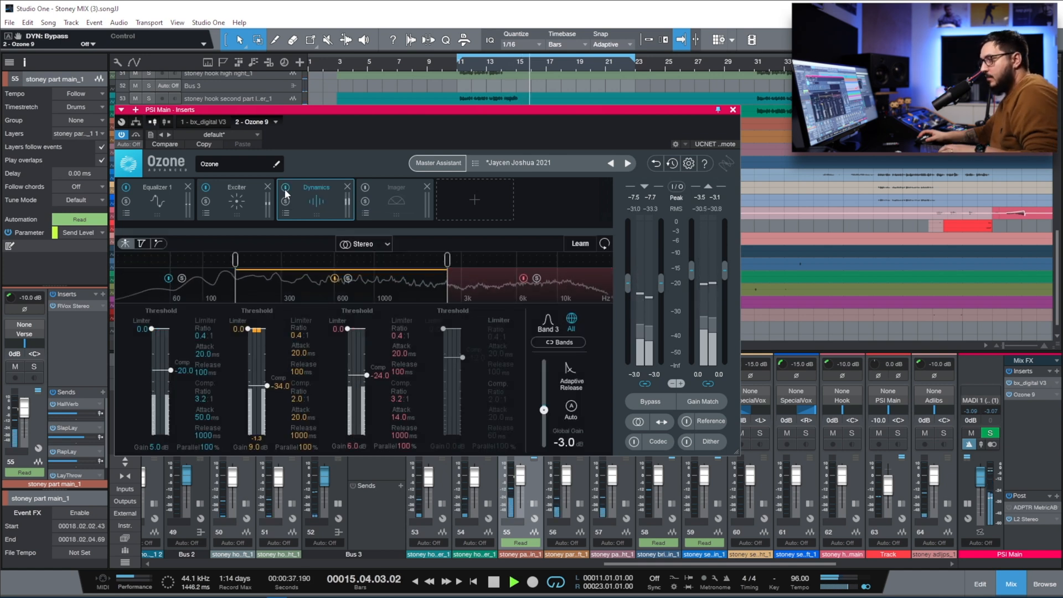
left_click(286, 189)
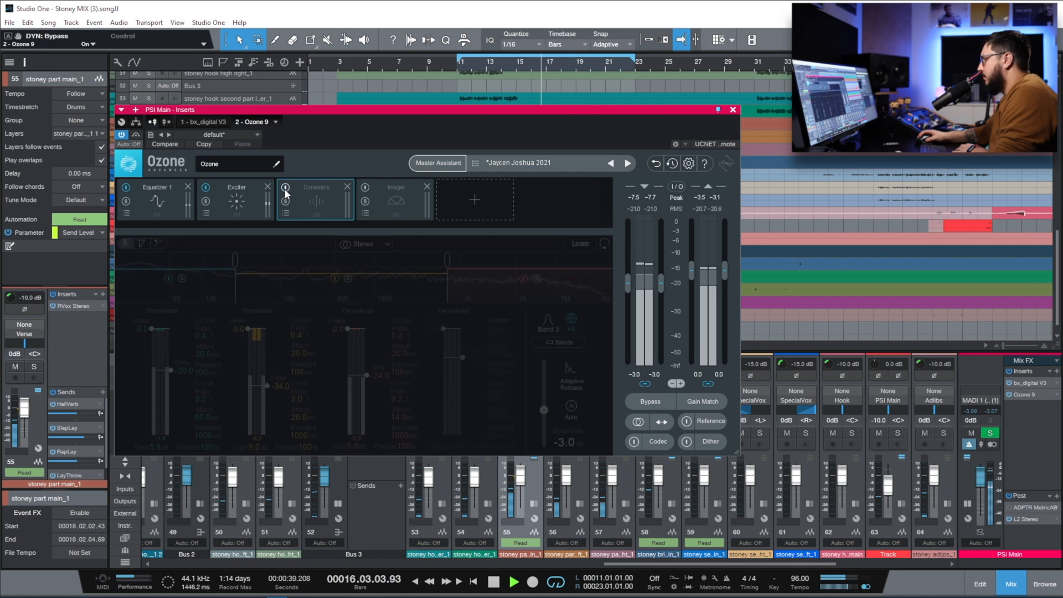
left_click(286, 189)
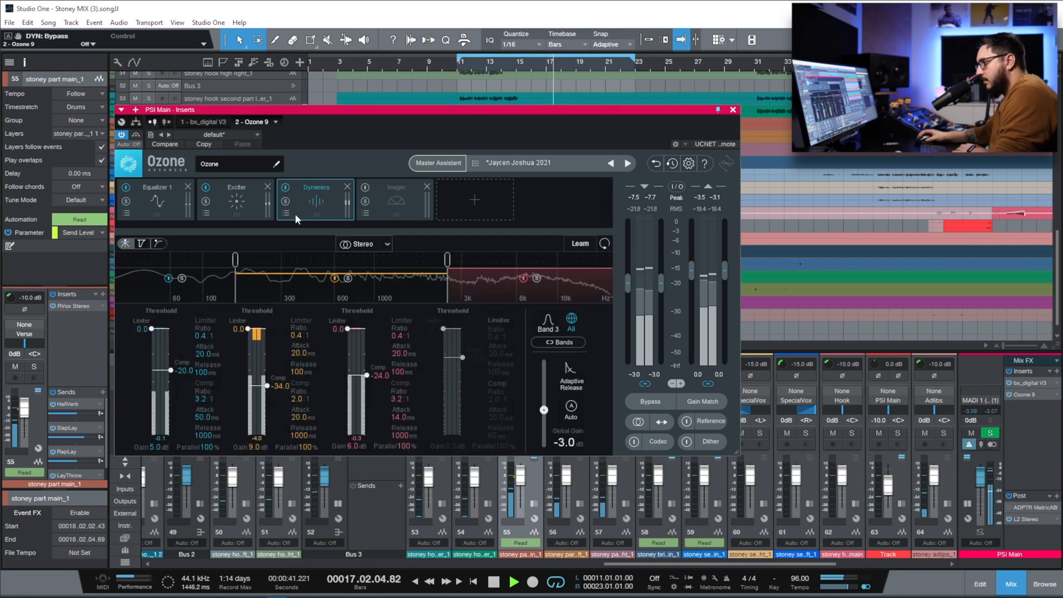
Step: Try a Dynamics global gain of -5.0 dB against bypass, settle on -4.0 dB, and stop playback with the module enabled
scroll(544, 411, "down", 2)
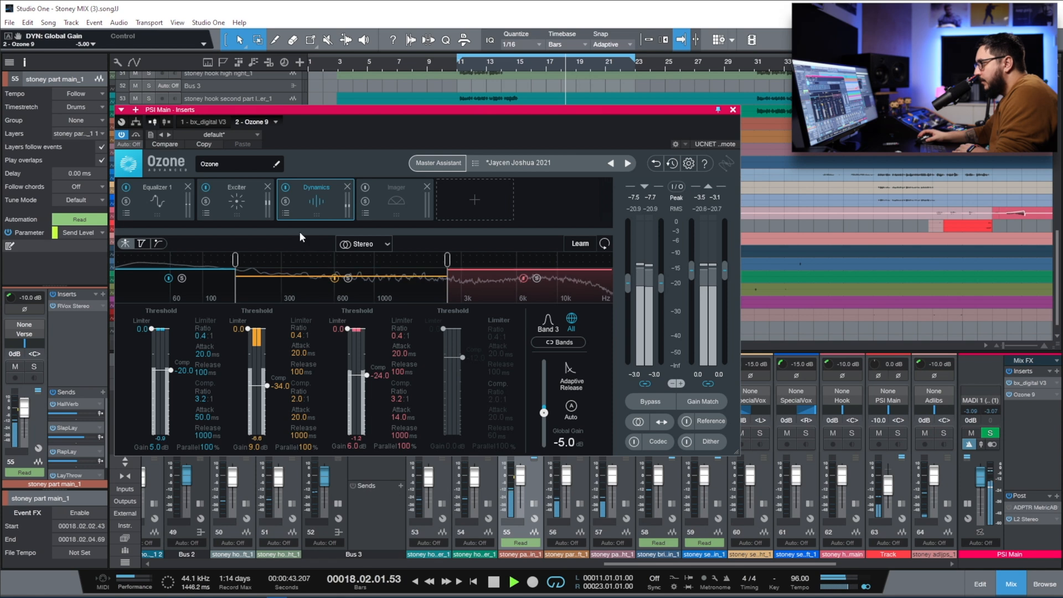
left_click(286, 189)
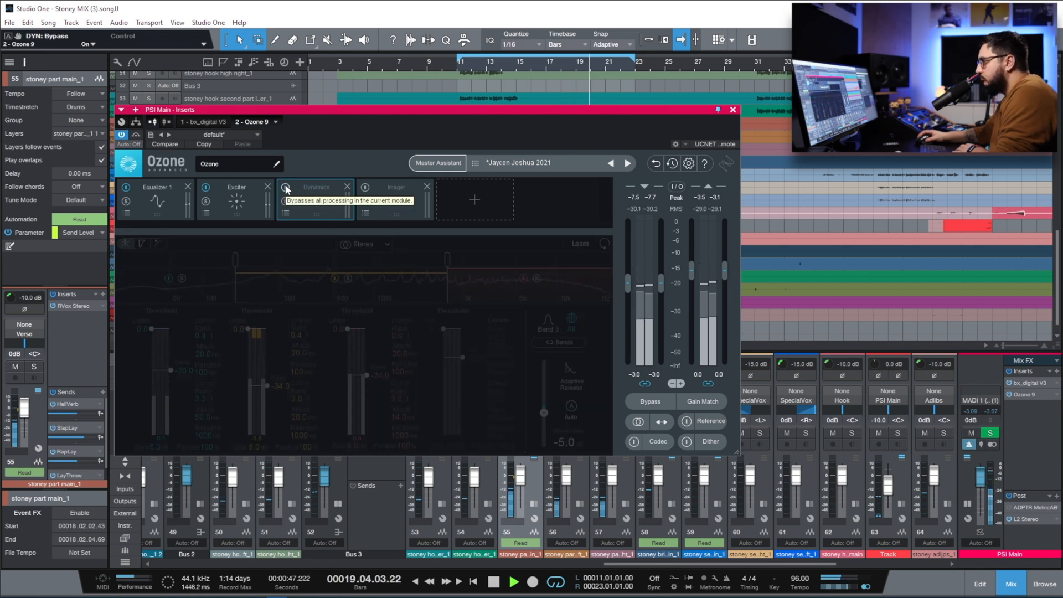
left_click(286, 189)
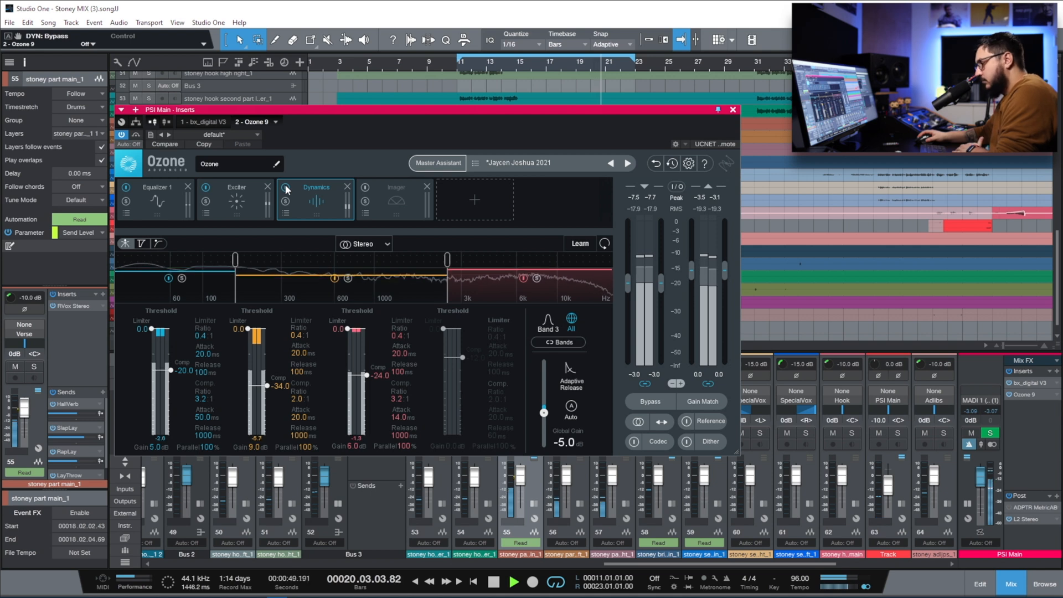
left_click(286, 189)
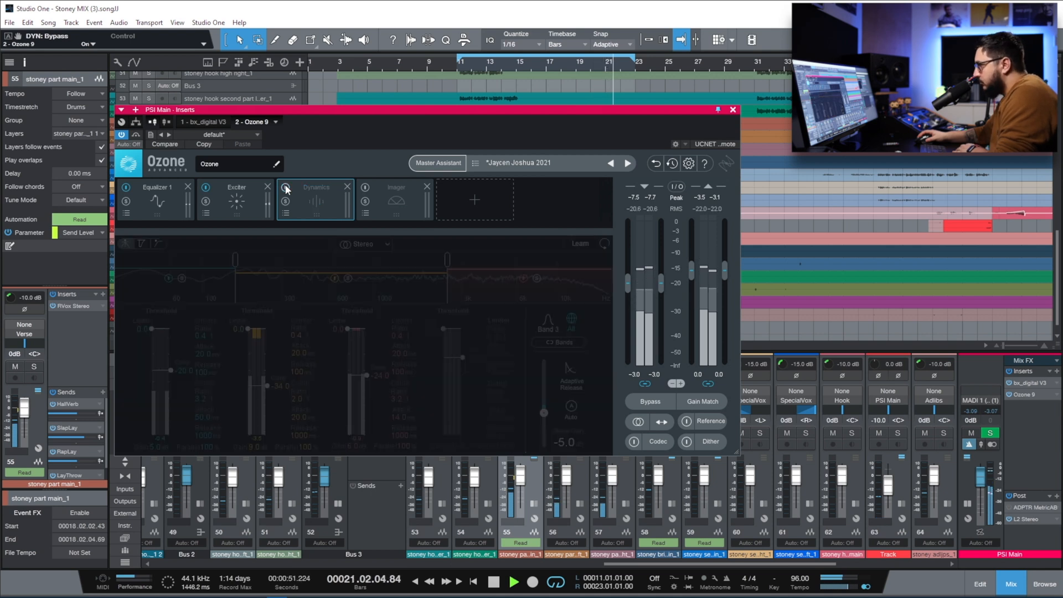
left_click(285, 188)
scroll(546, 419, "up", 1)
key("space")
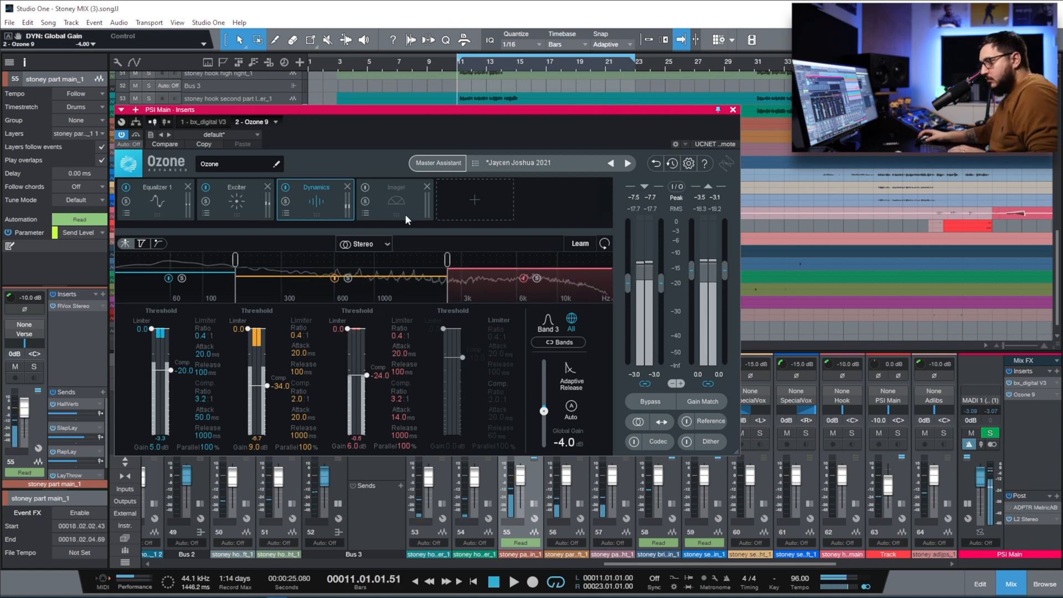
Step: Open the Imager module and enable it alongside the Equalizer, Exciter and Dynamics modules
left_click(405, 212)
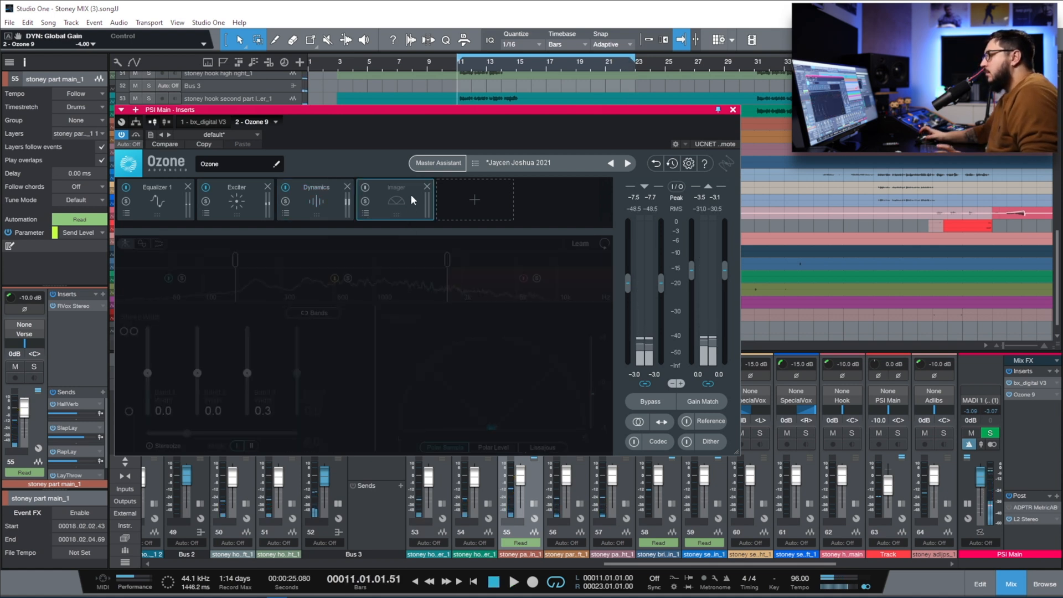
left_click(366, 187)
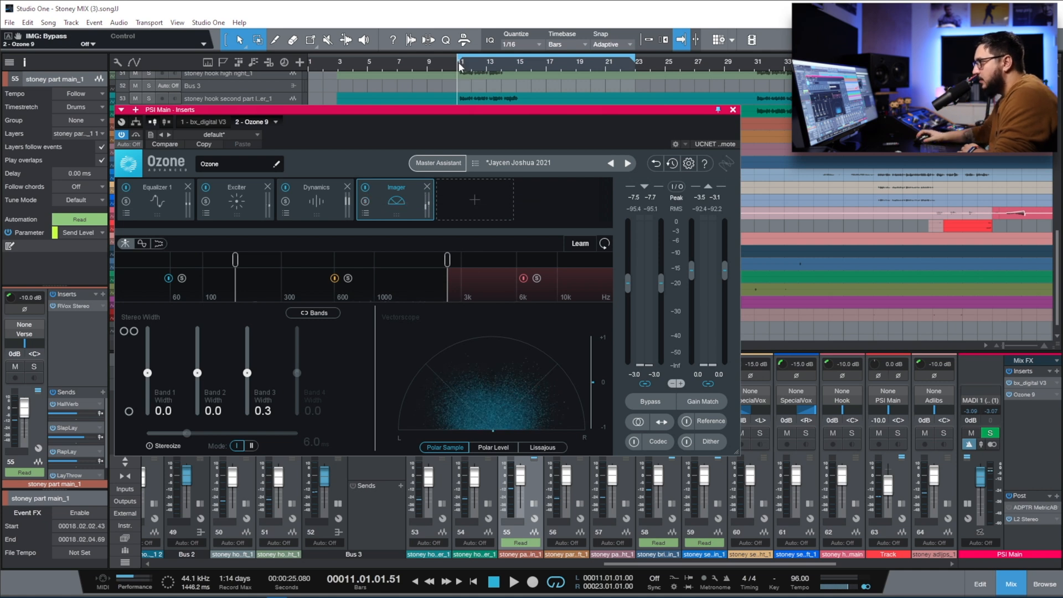
Step: Play the mix, enable Gain Match, and compare the full Ozone chain bypassed and active at matched loudness
key("space")
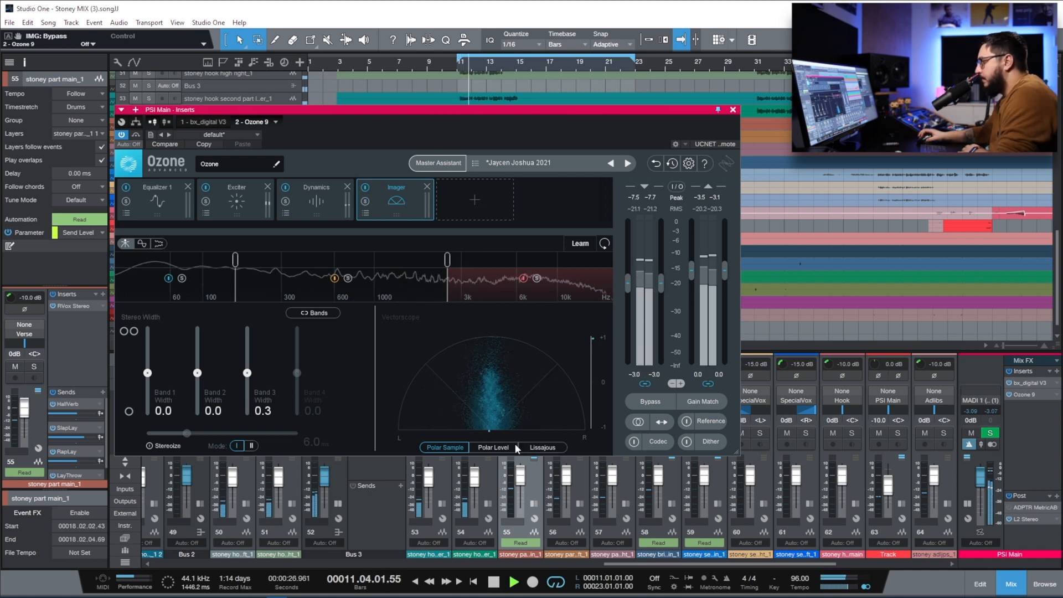
left_click(647, 405)
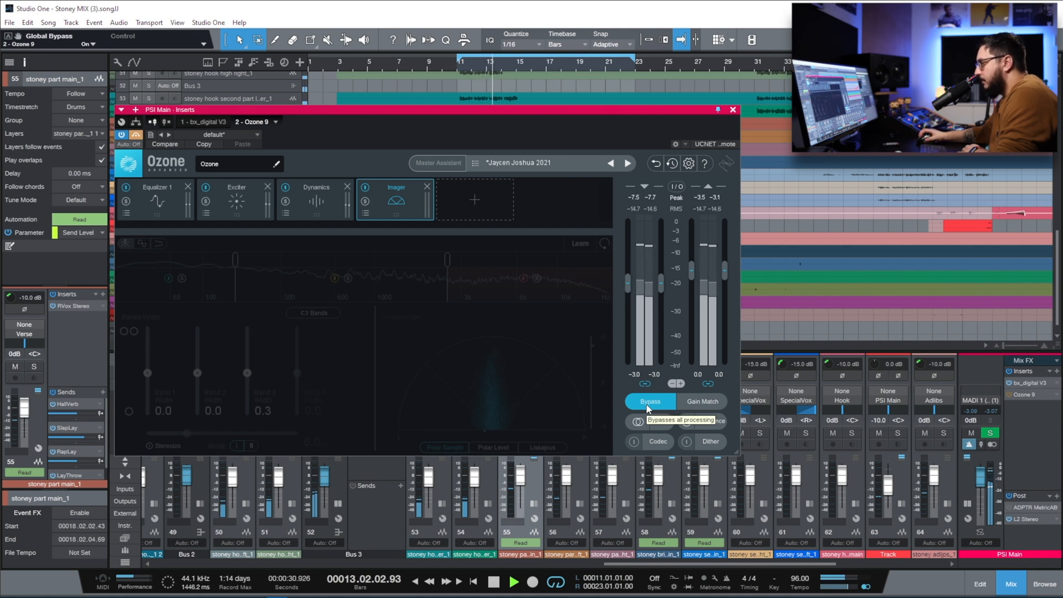
left_click(649, 408)
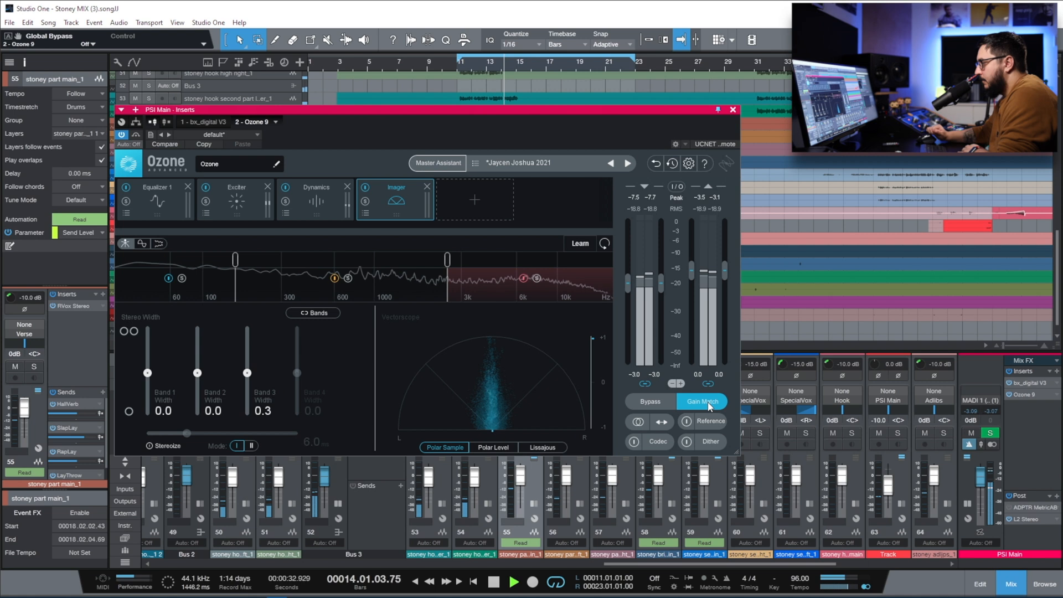
left_click(637, 401)
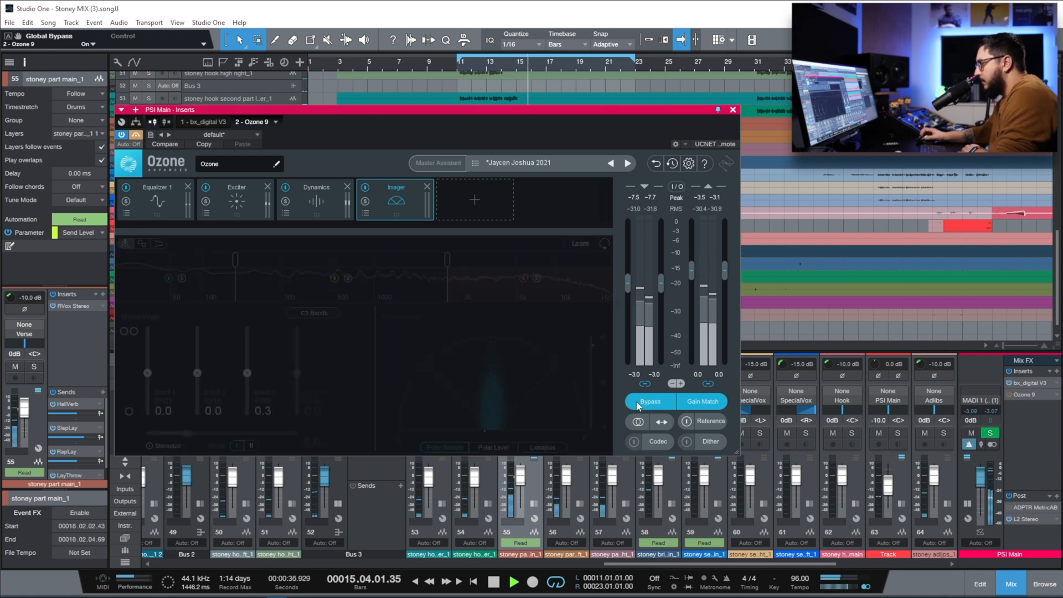
left_click(636, 401)
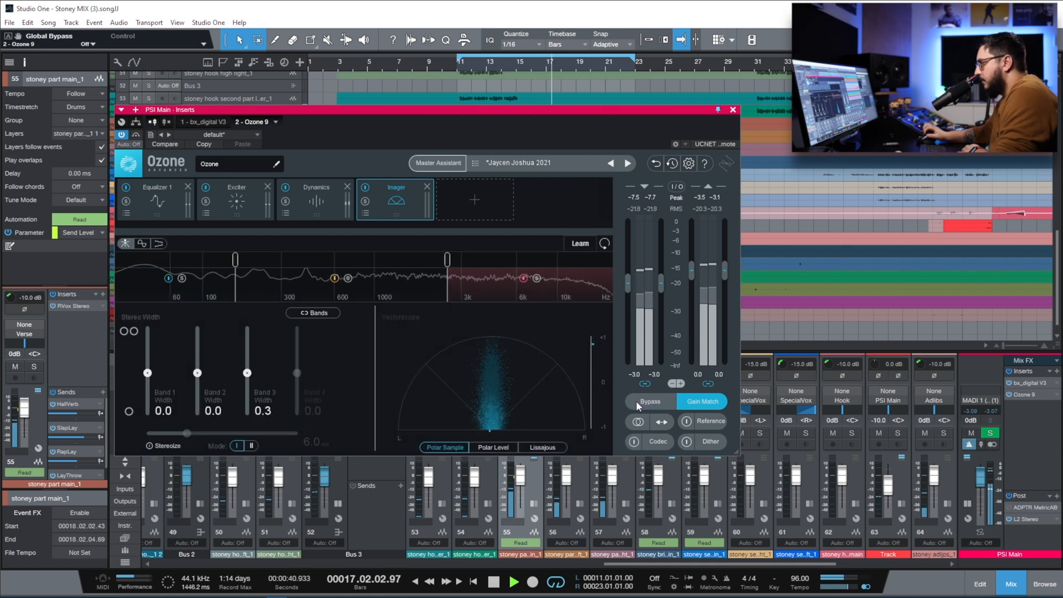
left_click(648, 406)
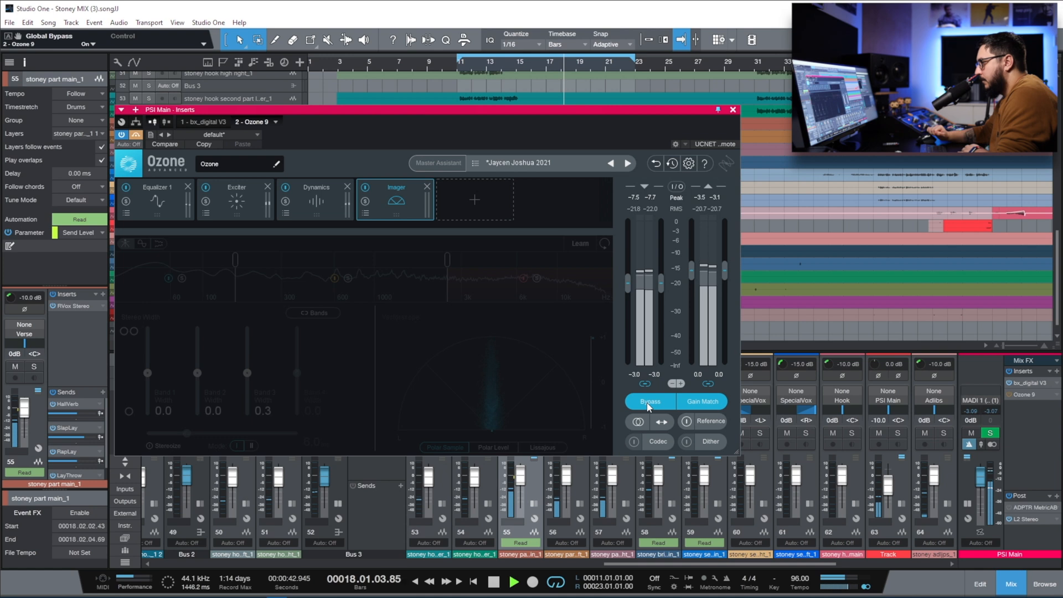
left_click(648, 406)
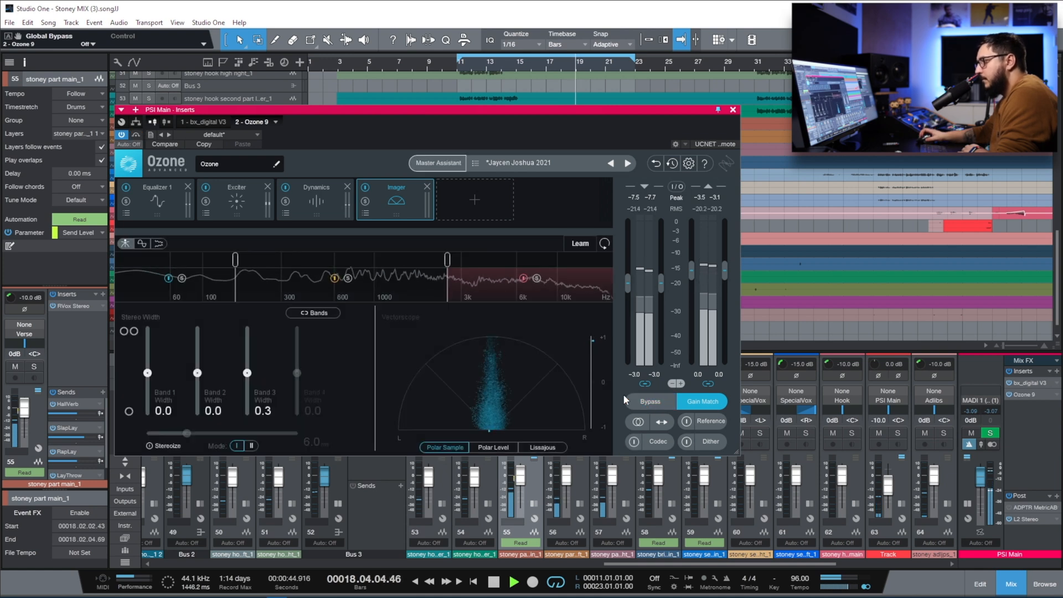
Step: Open the Dynamics module and compare the gain-matched Ozone chain bypassed and active during playback
left_click(318, 209)
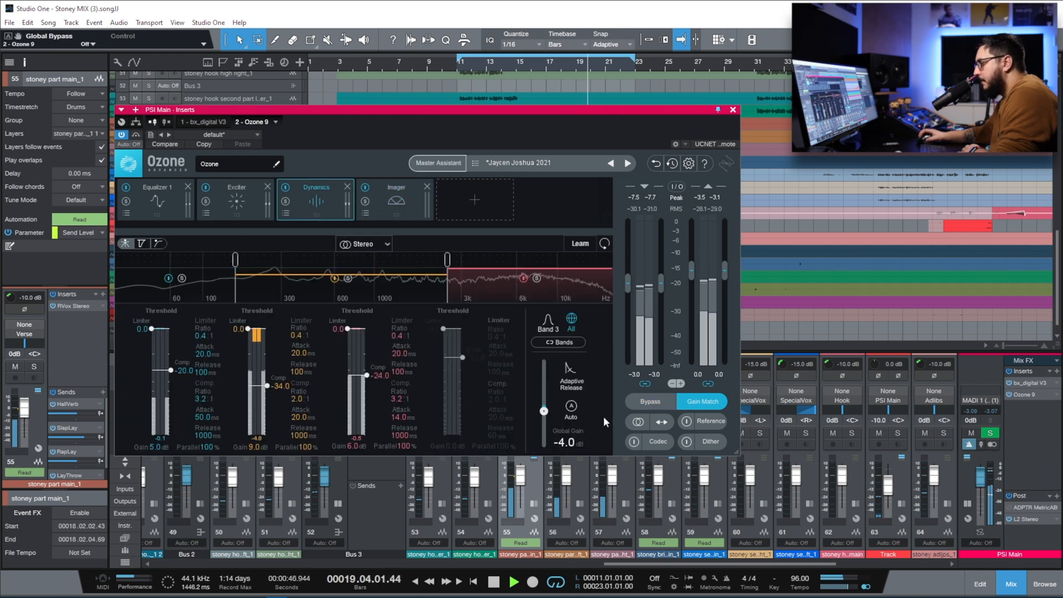
left_click(656, 404)
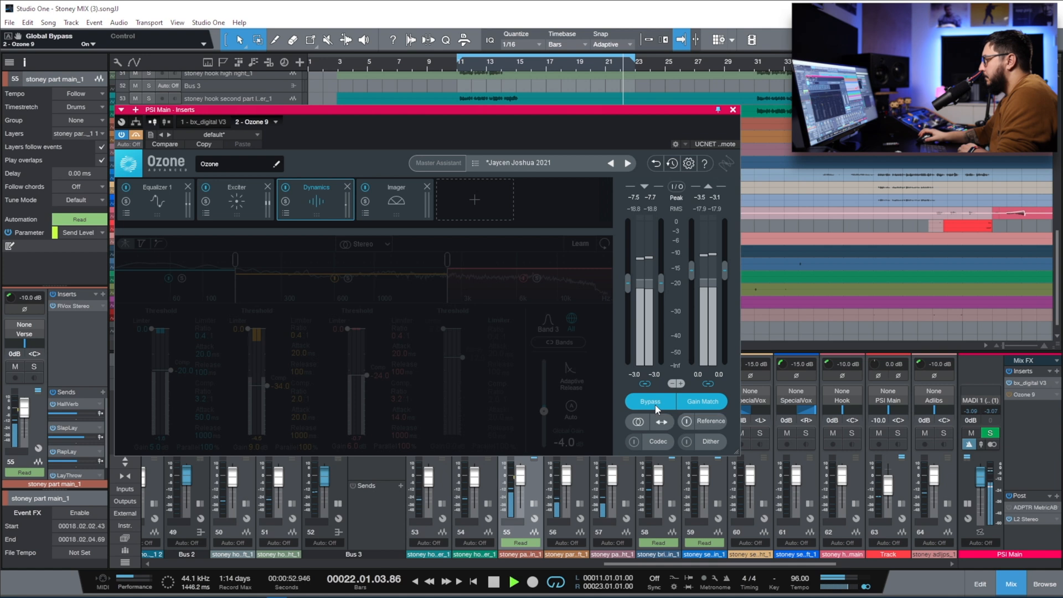
left_click(656, 405)
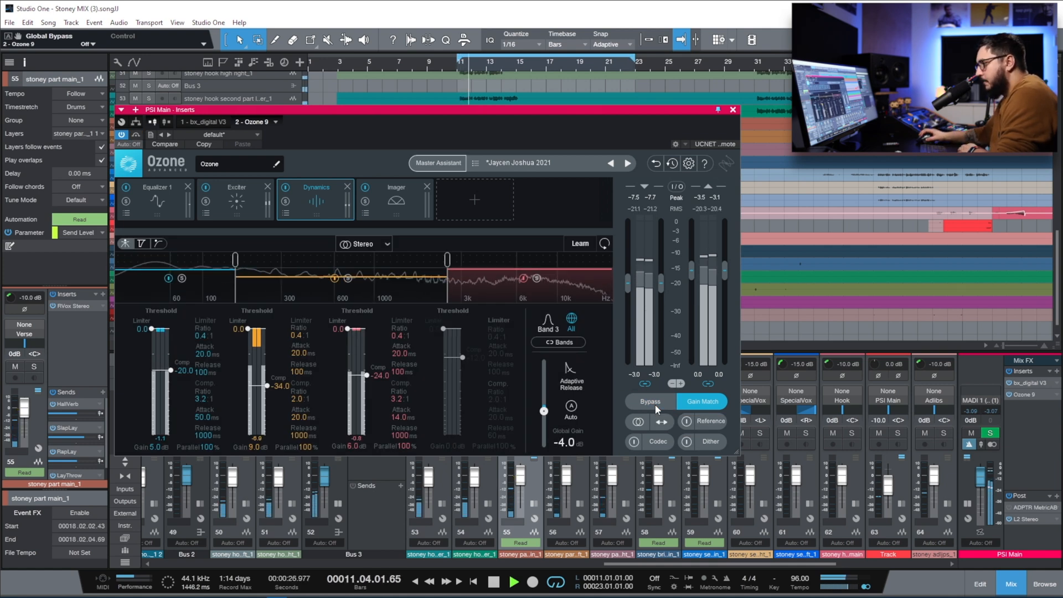
left_click(656, 406)
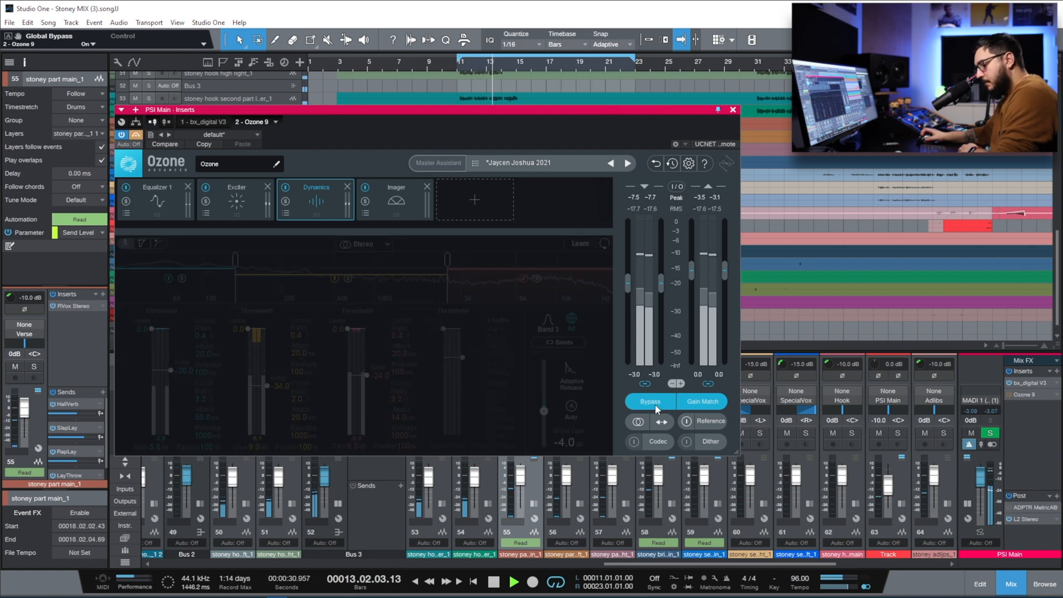
left_click(656, 406)
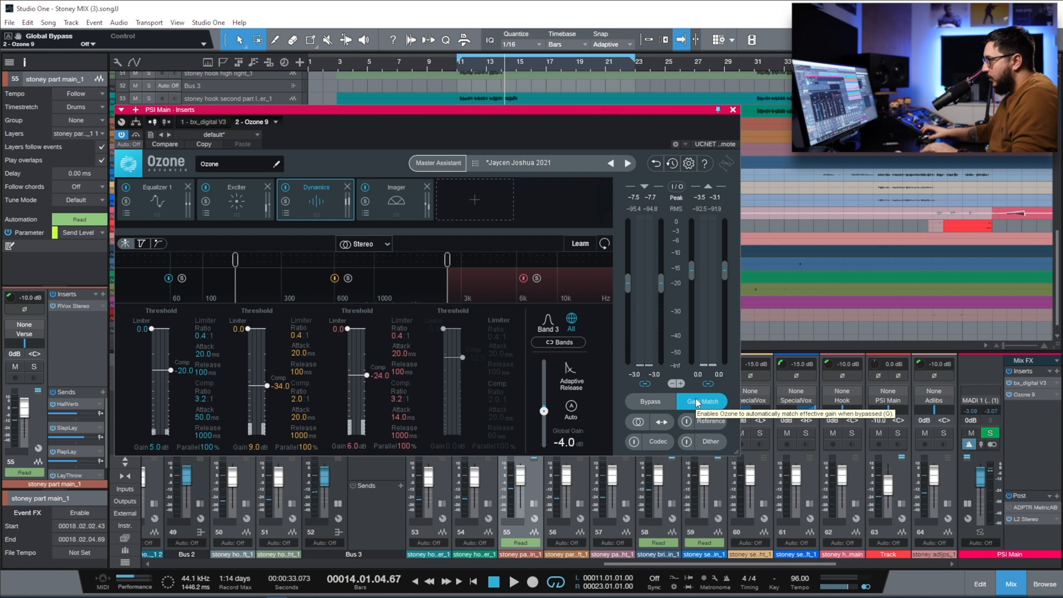
Step: Review the Exciter module, insert Saturn 2 after Ozone on the mix bus, and split it with a crossover at 161 Hz
left_click(225, 200)
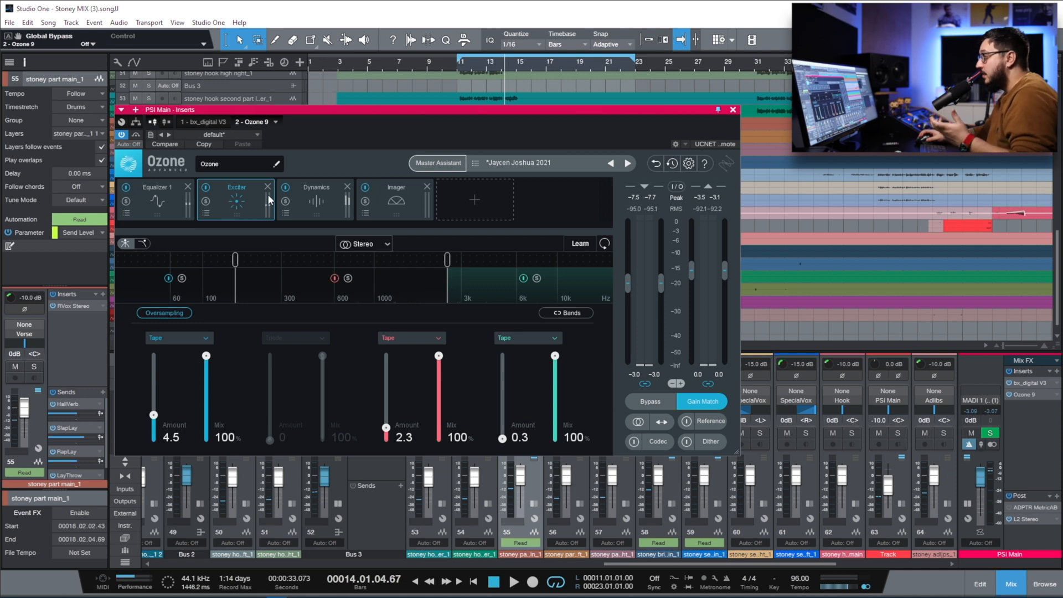
left_click(1057, 373)
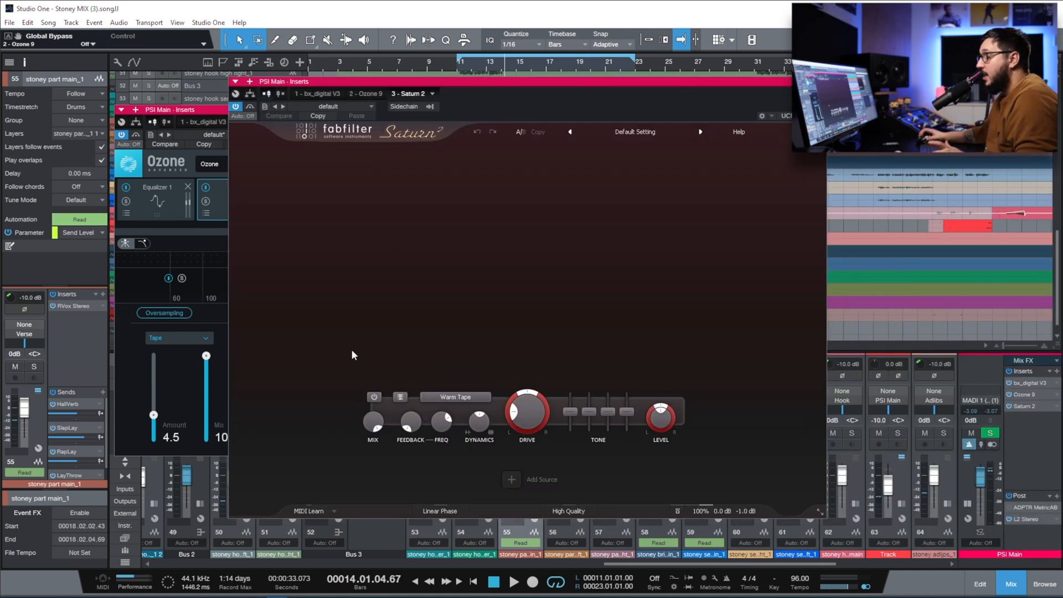
left_click(398, 157)
left_click(400, 260)
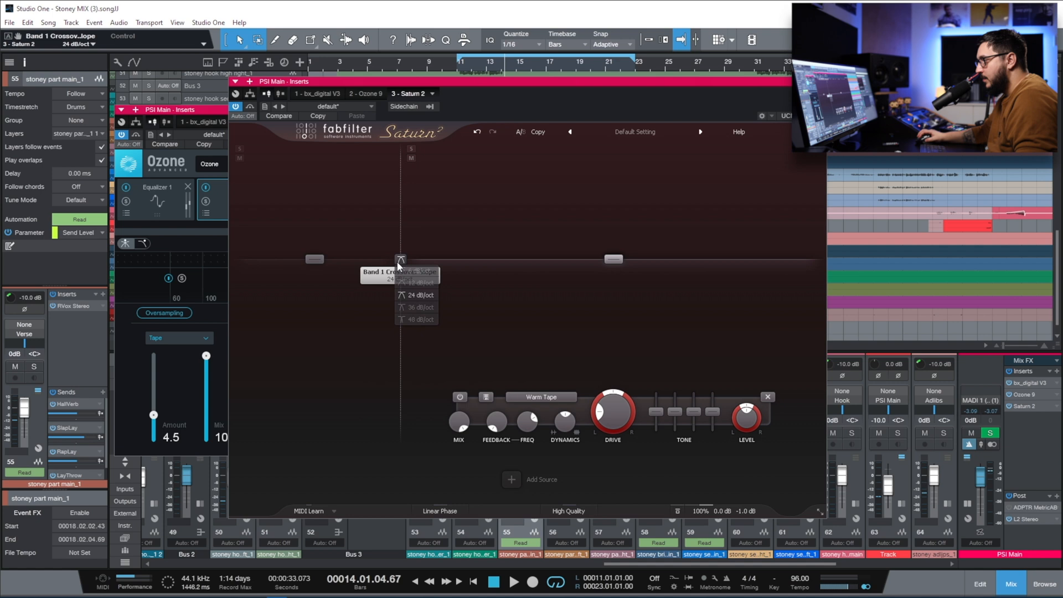
left_click(417, 227)
left_click_drag(403, 208, 410, 217)
type("161")
key("Return")
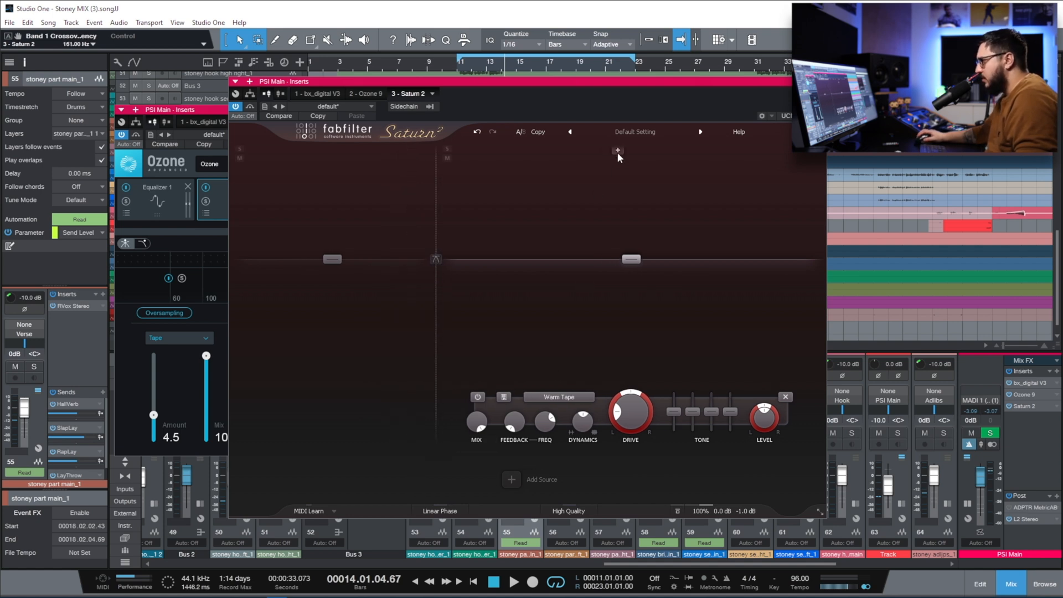
Step: Add a second crossover in Saturn 2 and set its frequency to 2530 Hz
left_click(619, 151)
double_click(619, 355)
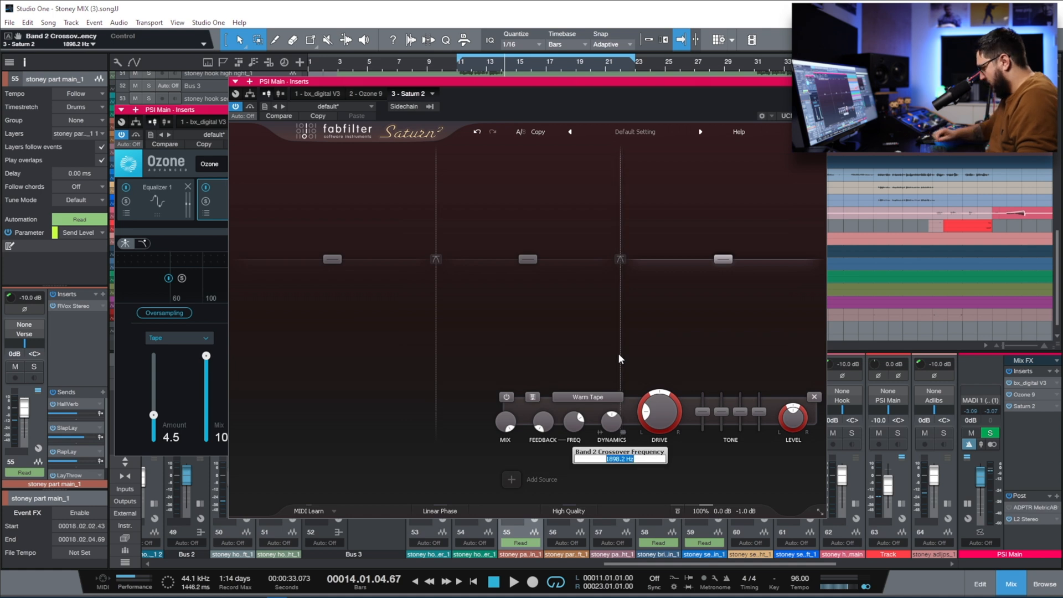
type("2530")
key("Return")
Step: Change Saturn 2's low band to the Clean Tape style and raise its drive
left_click(358, 398)
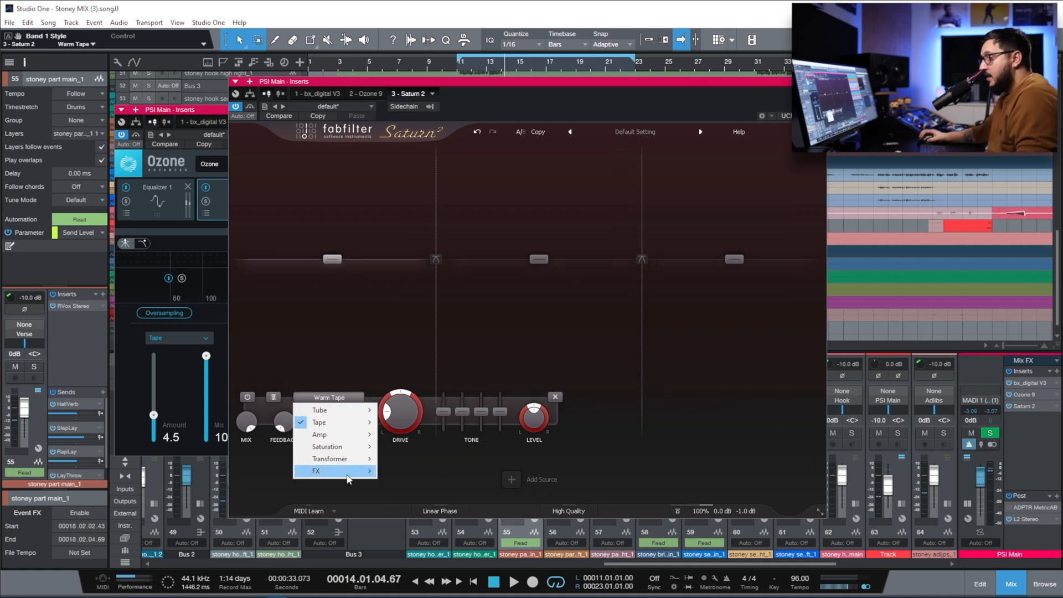
left_click(410, 422)
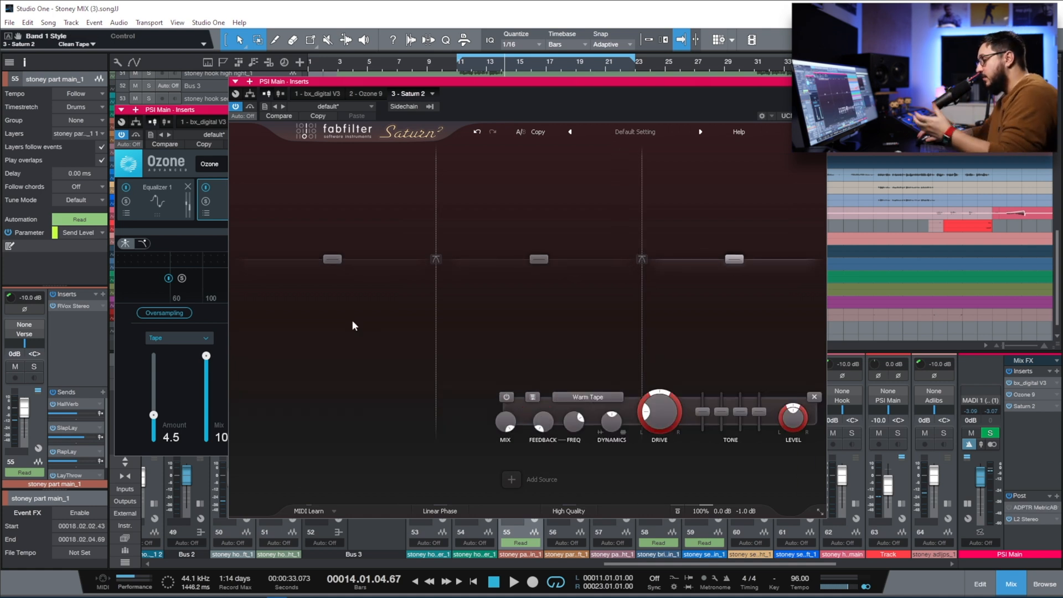
left_click_drag(397, 411, 397, 388)
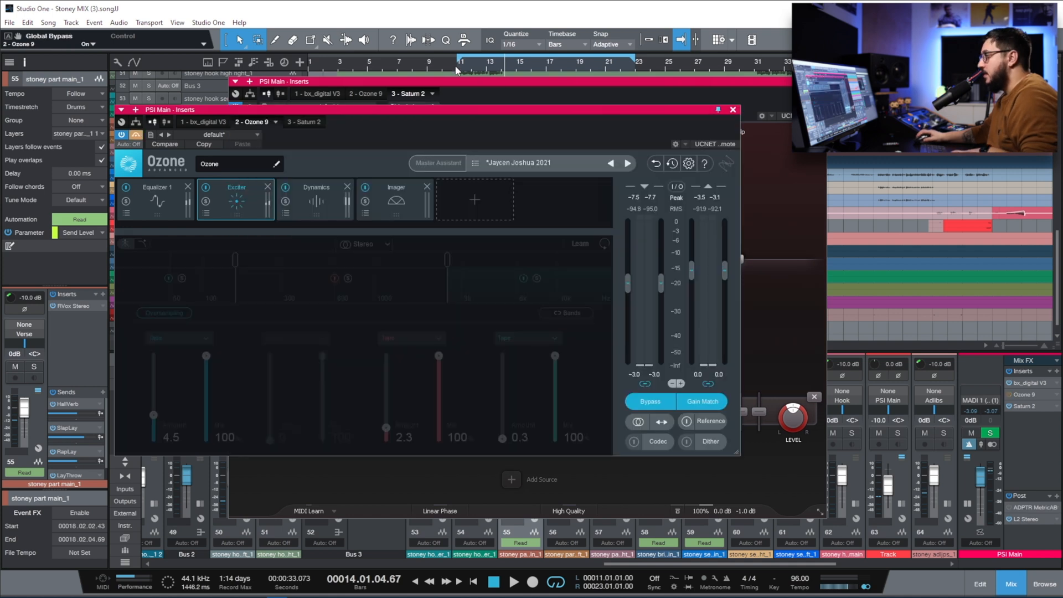
Step: Close the bypassed Ozone window and play from bar 11, comparing Saturn 2 bypassed and active
left_click(456, 63)
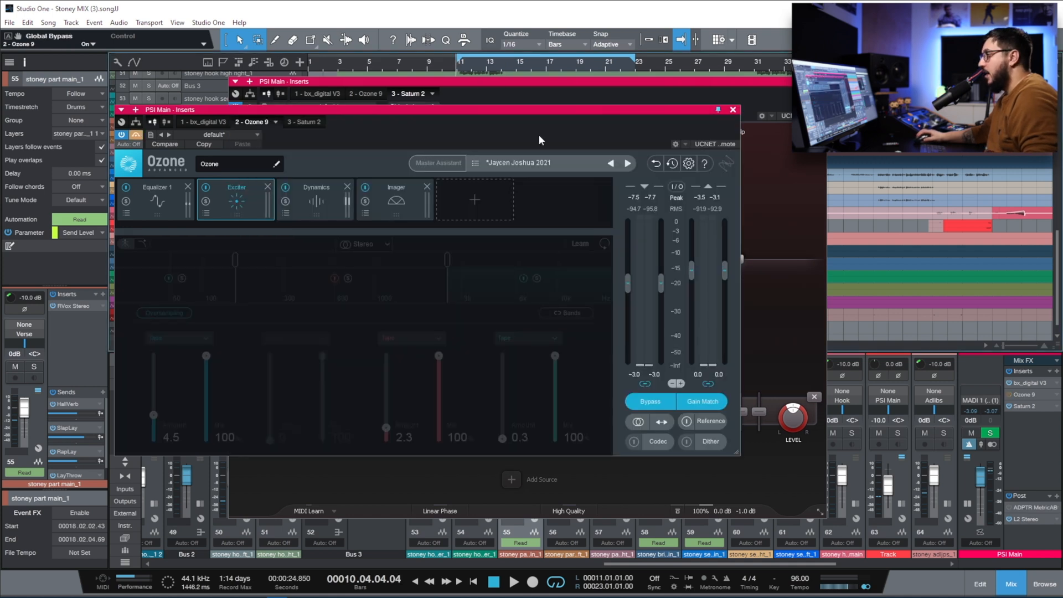
left_click(734, 110)
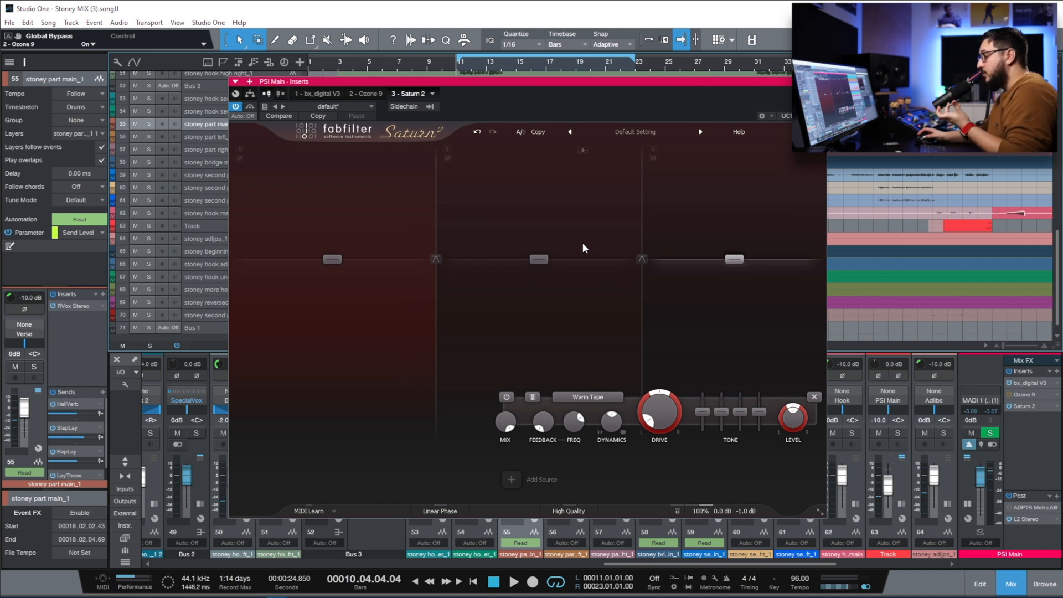
key("space")
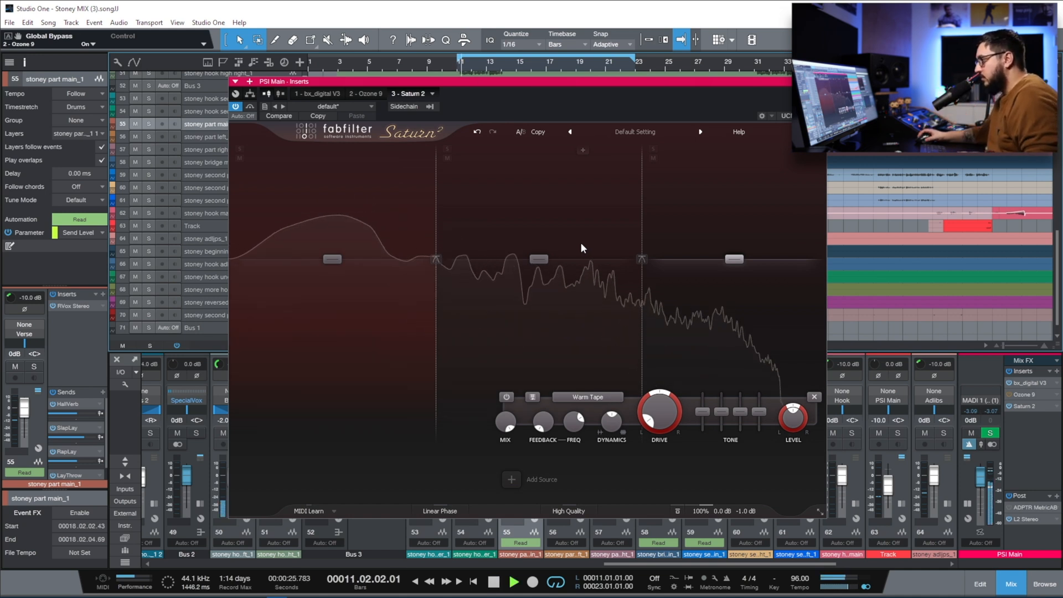
left_click(251, 107)
left_click(250, 107)
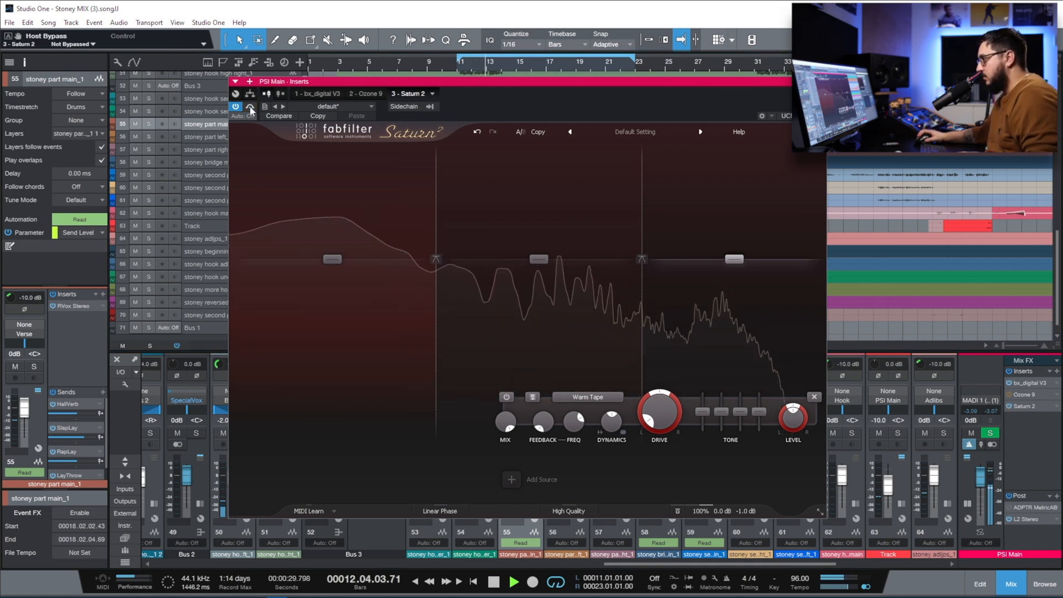
key("space")
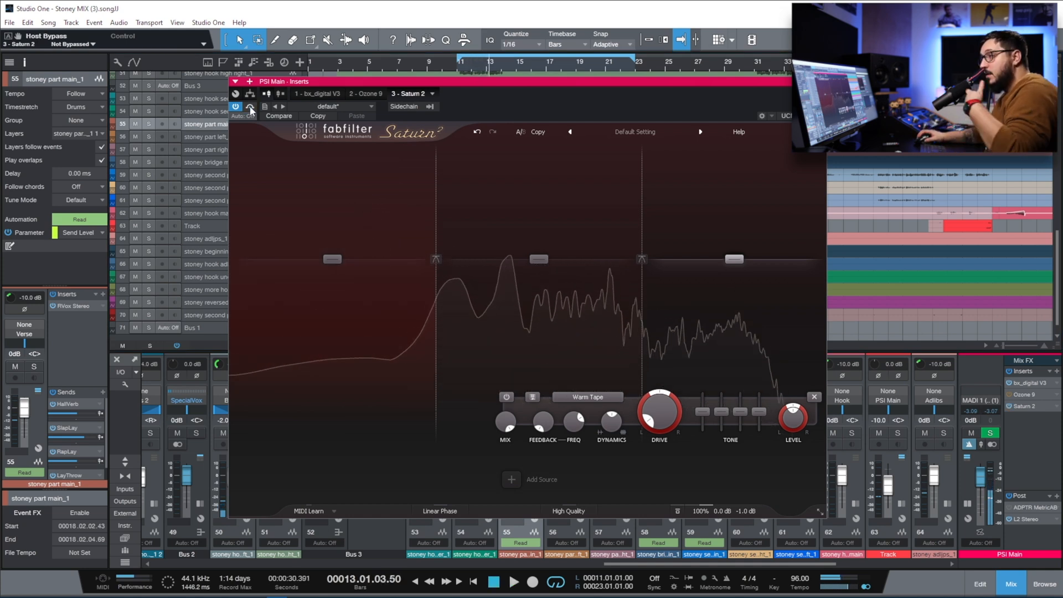
Step: Reopen Ozone's Dynamics module for reference, insert C4 Stereo after Saturn 2, and load its JJ Master preset
double_click(1026, 395)
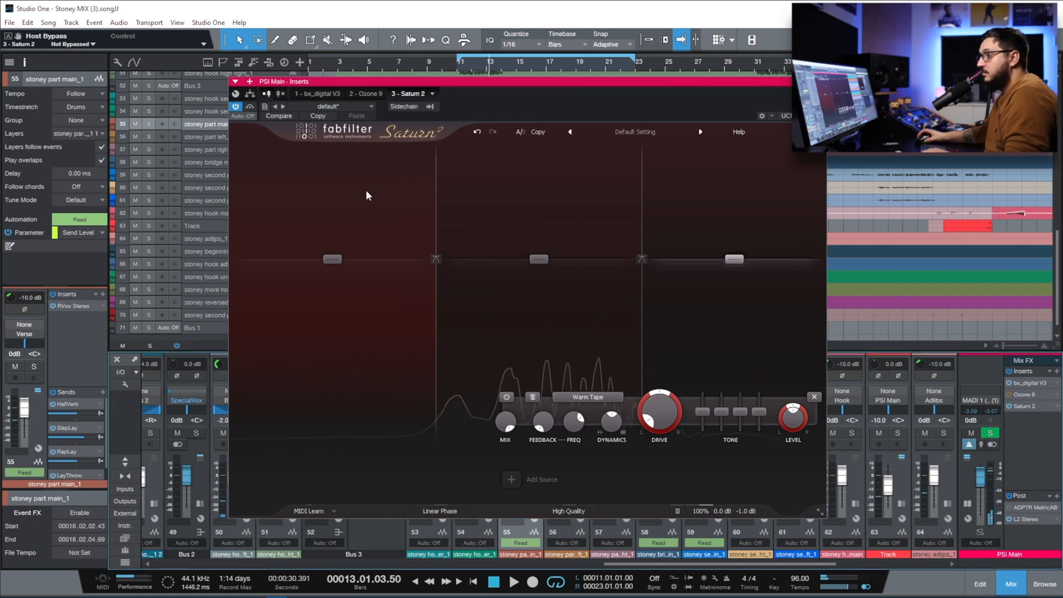
left_click(321, 207)
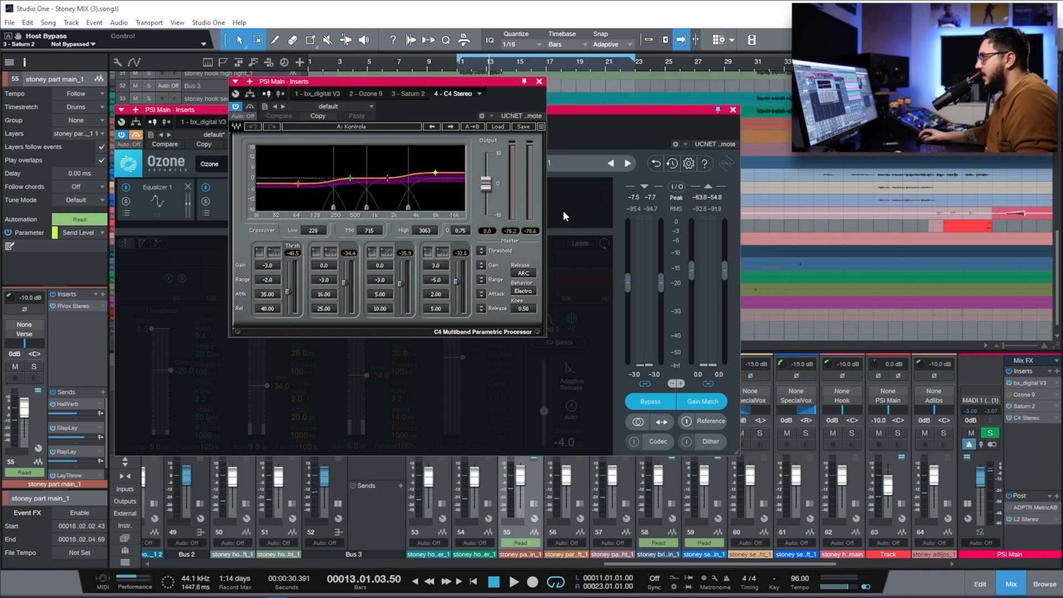
left_click(498, 126)
left_click(511, 579)
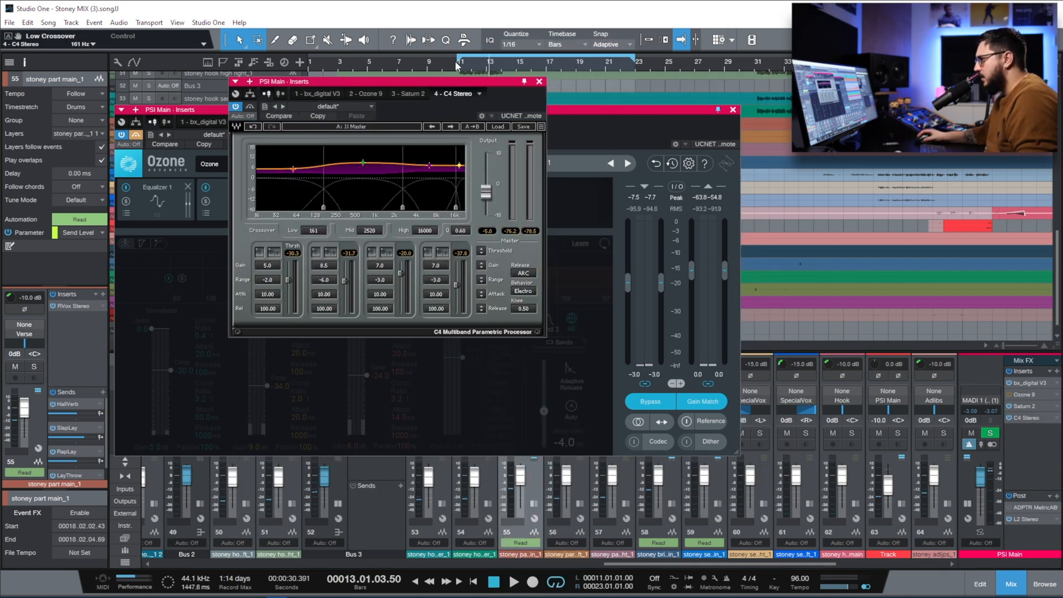
Step: Play the mix from bar 11 and compare C4 Stereo bypassed and active
left_click(457, 66)
key("space")
left_click(250, 107)
left_click(251, 108)
Step: Solo C4 band 3 and band 2 in turn to audition them, and return to the full mix
left_click(372, 253)
left_click(373, 254)
left_click(316, 253)
left_click(317, 253)
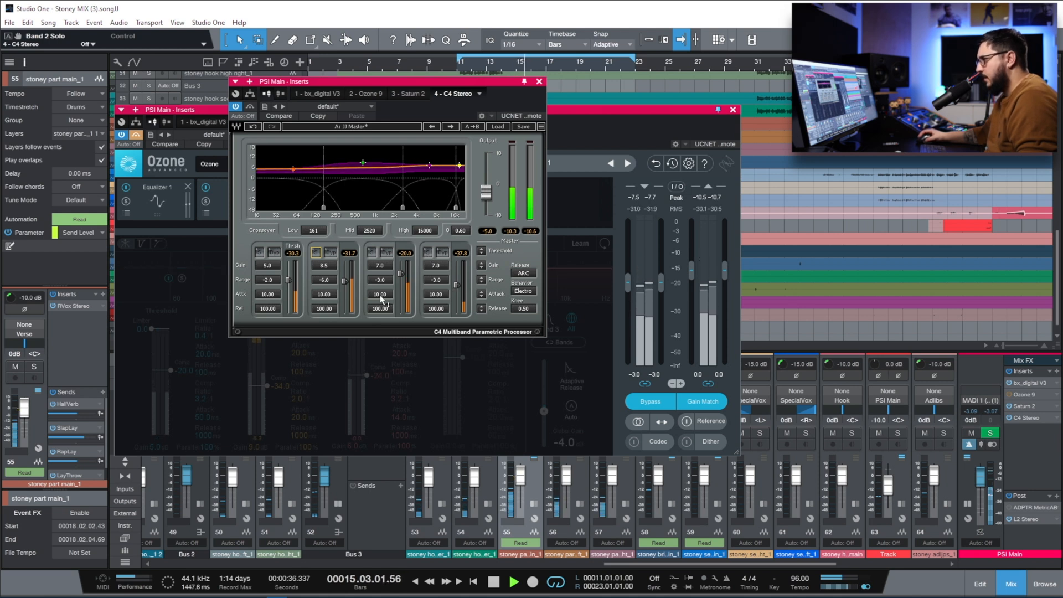
left_click(318, 253)
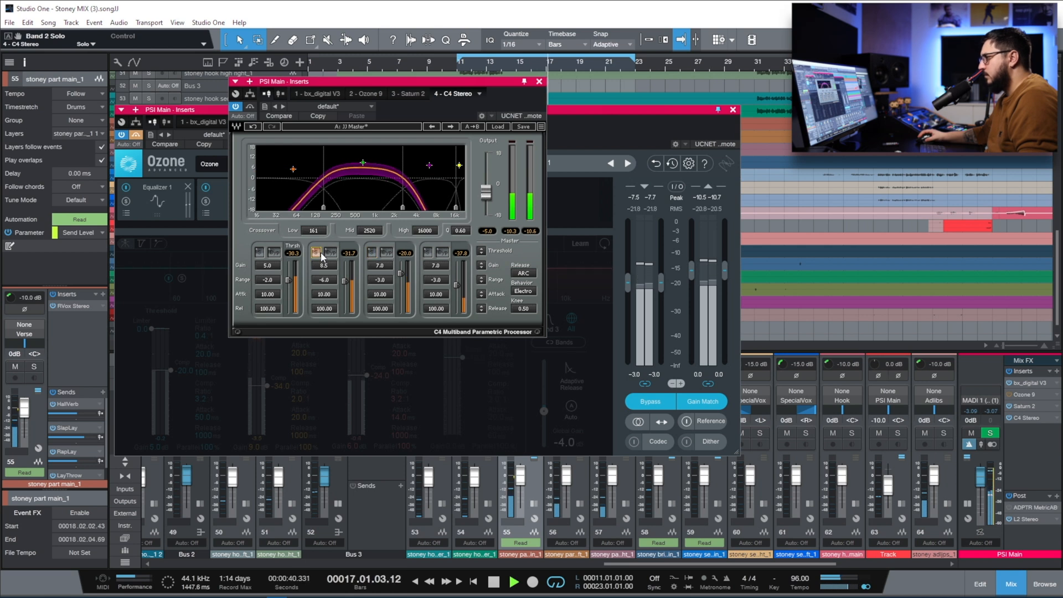
left_click(318, 253)
Step: Set C4's band 2 threshold to -35.0 dB, lower all band thresholds together by 2 dB, and close C4, stopping playback
left_click_drag(348, 283, 347, 287)
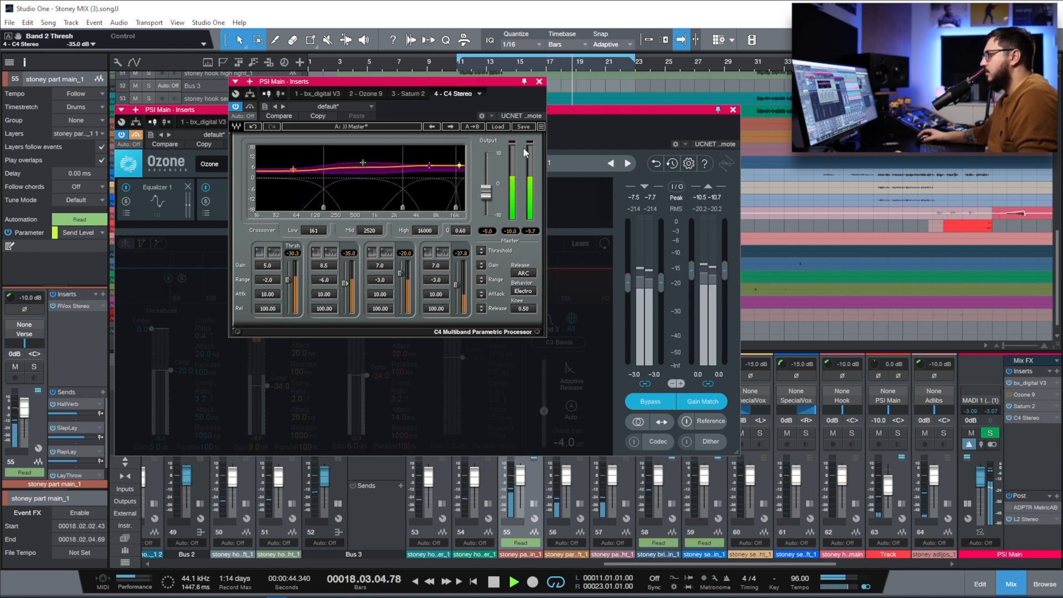
left_click_drag(481, 251, 481, 252)
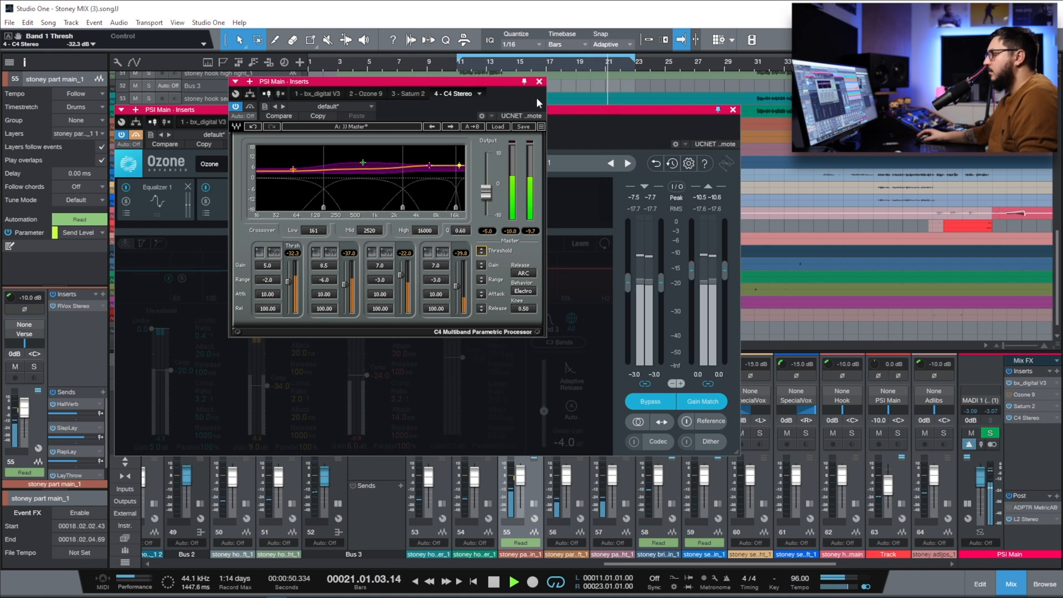
left_click(540, 82)
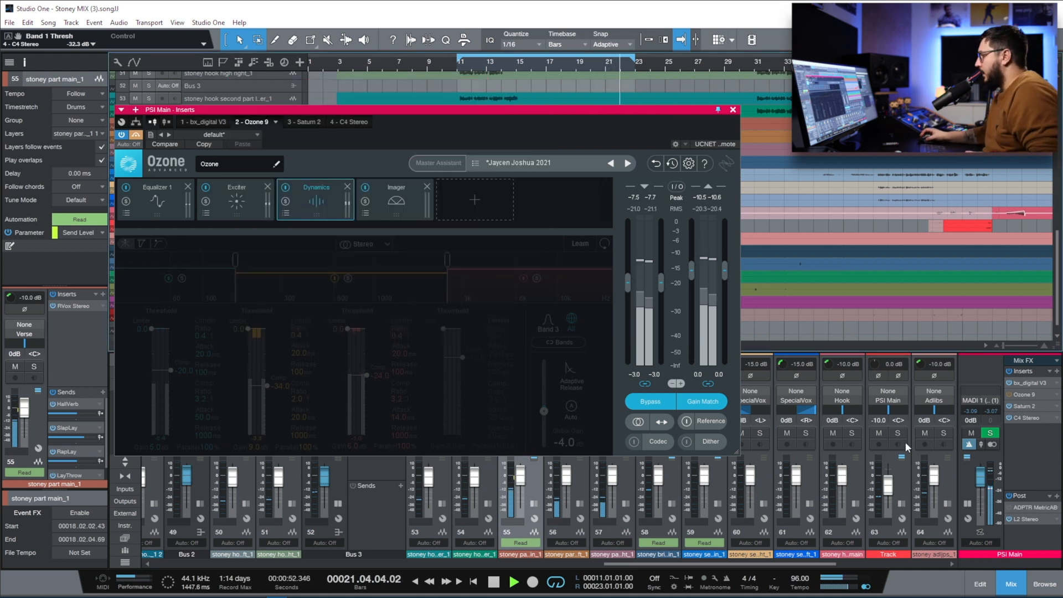
key("space")
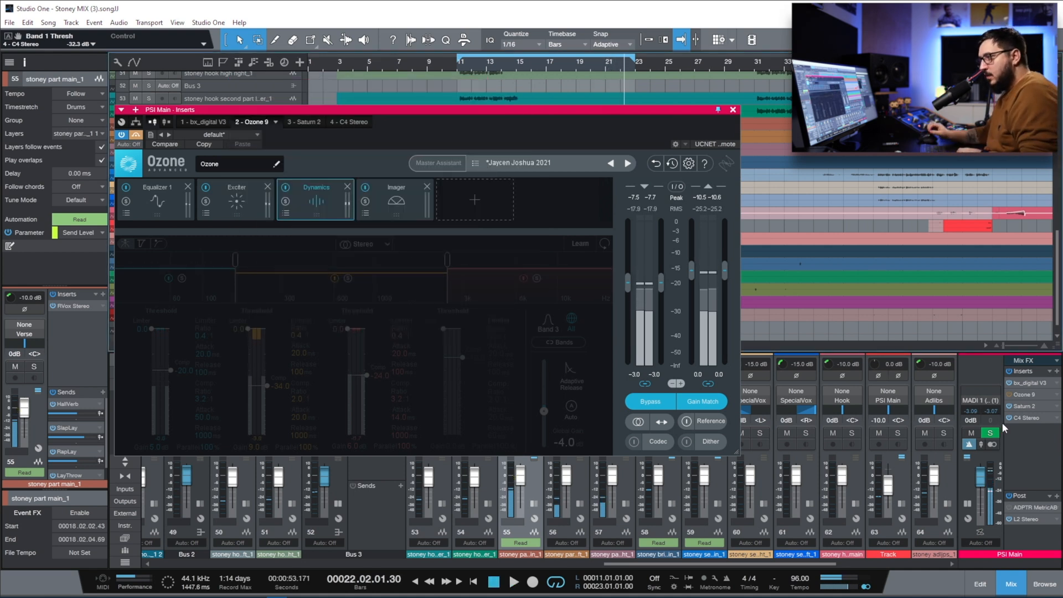